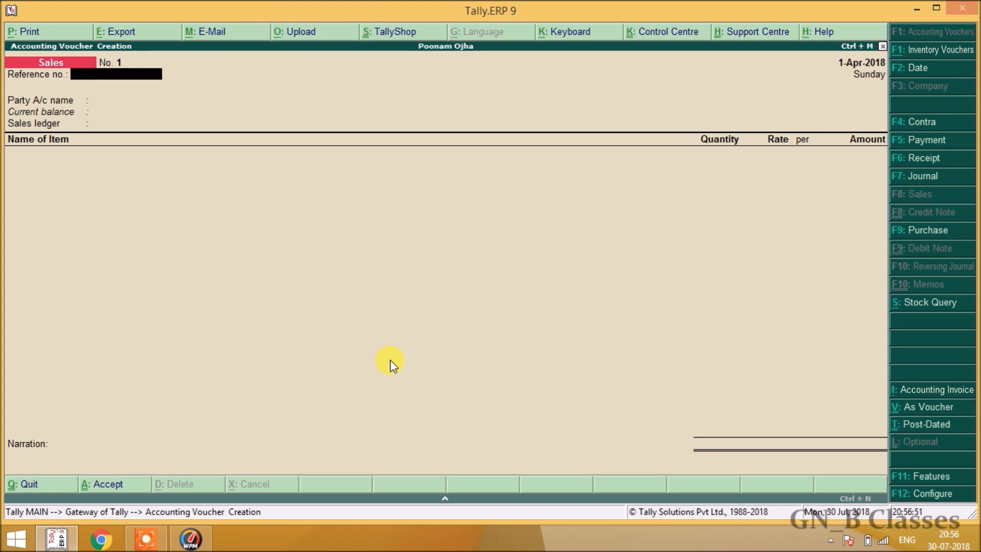
Quit the blank sales voucher and return to the Gateway of Tally menu.
key("Escape")
key("y")
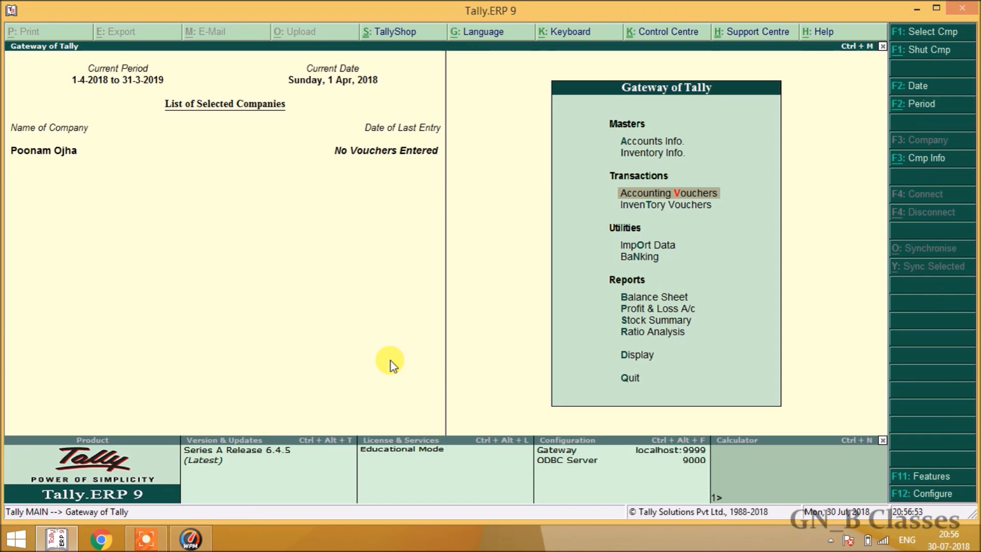
key("Up")
key("Up")
key("Down")
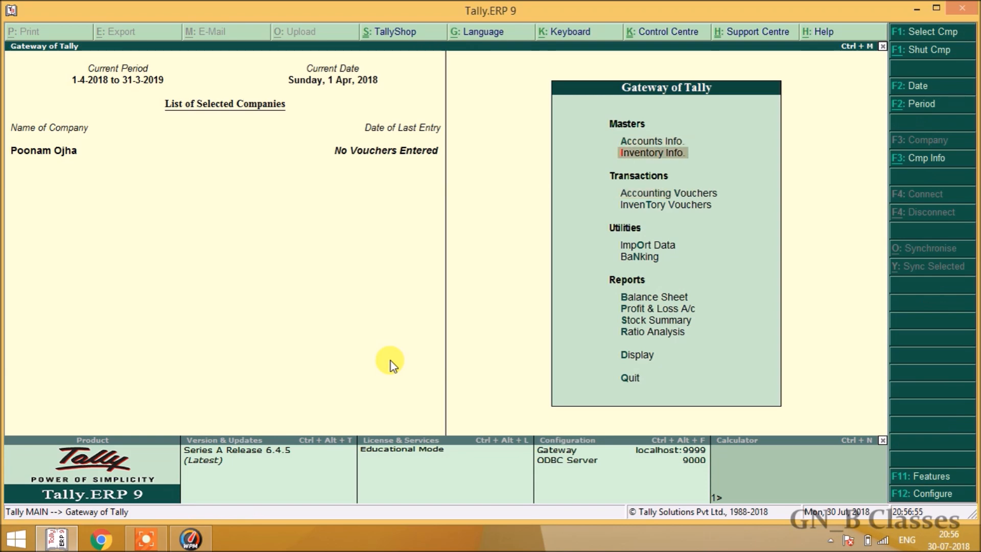
key("Up")
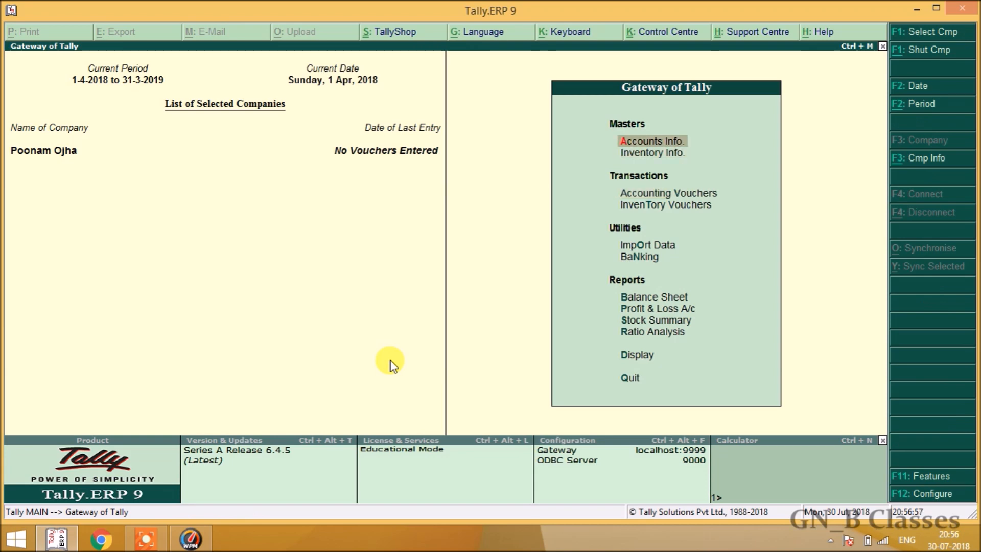
key("Down")
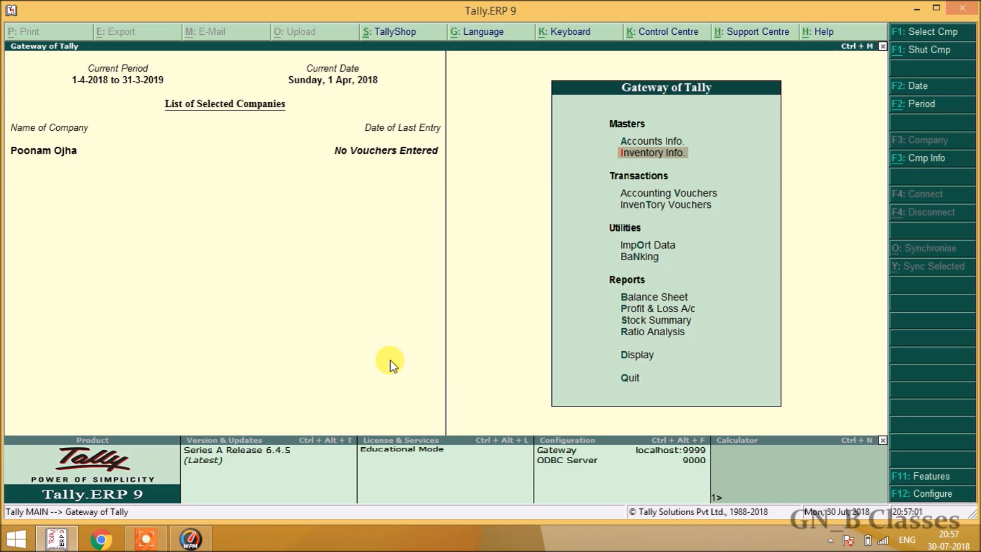
Go to Accounts Info > Voucher Types and choose to create a new type.
key("Up")
key("Return")
key("Down")
key("Down")
key("Return")
key("Down")
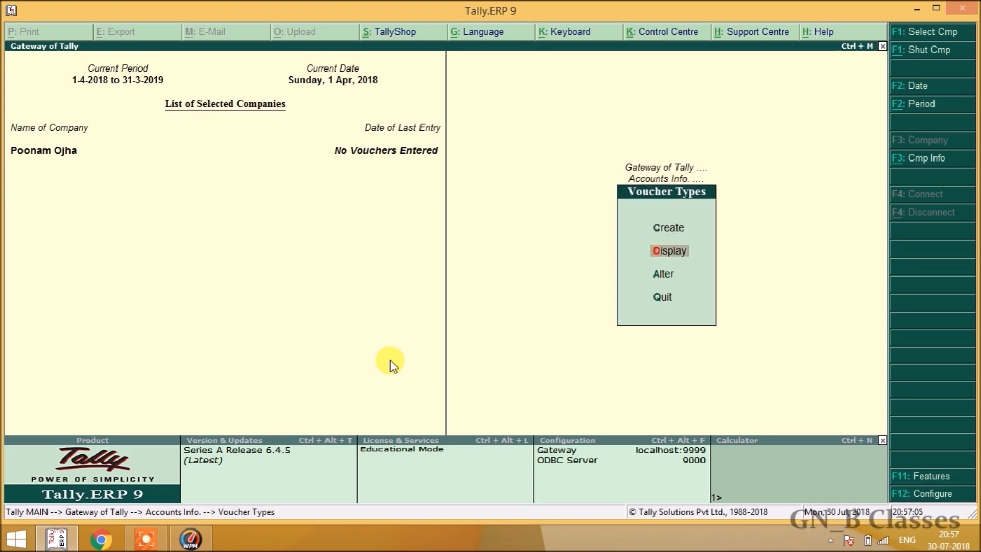
key("Up")
Create voucher type 'Pos' of type Sales with automatic numbering and default settings.
key("Return")
type("Pos")
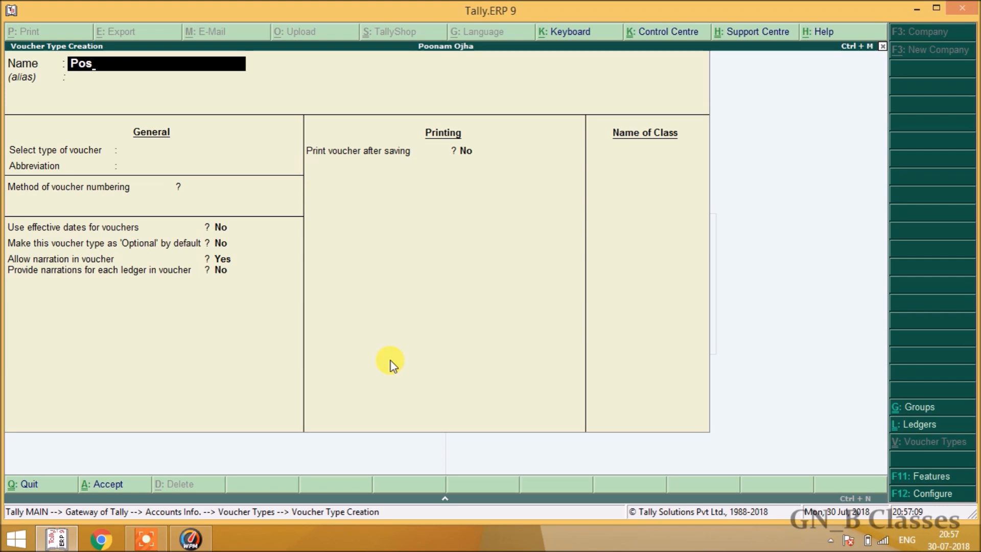
key("Return")
key("Return")
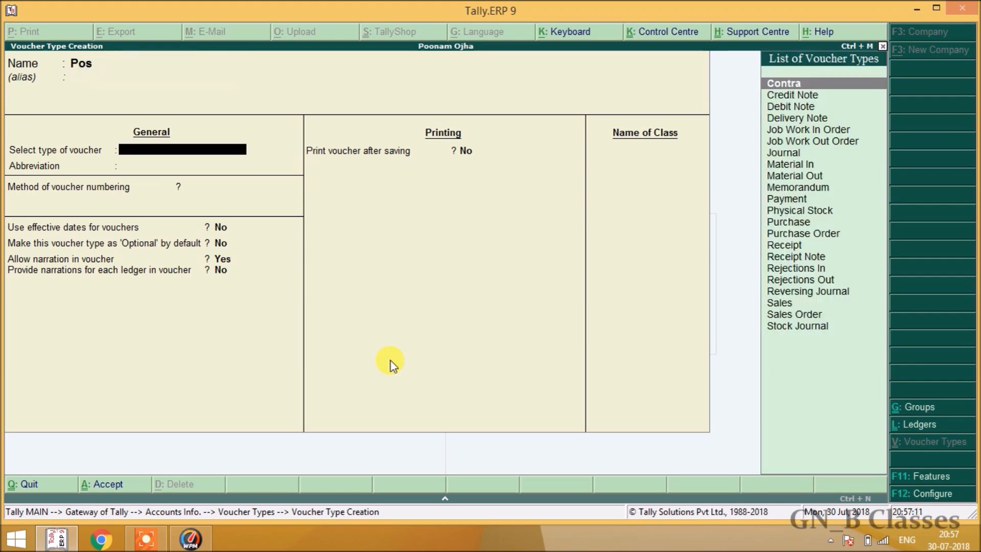
type("Sales")
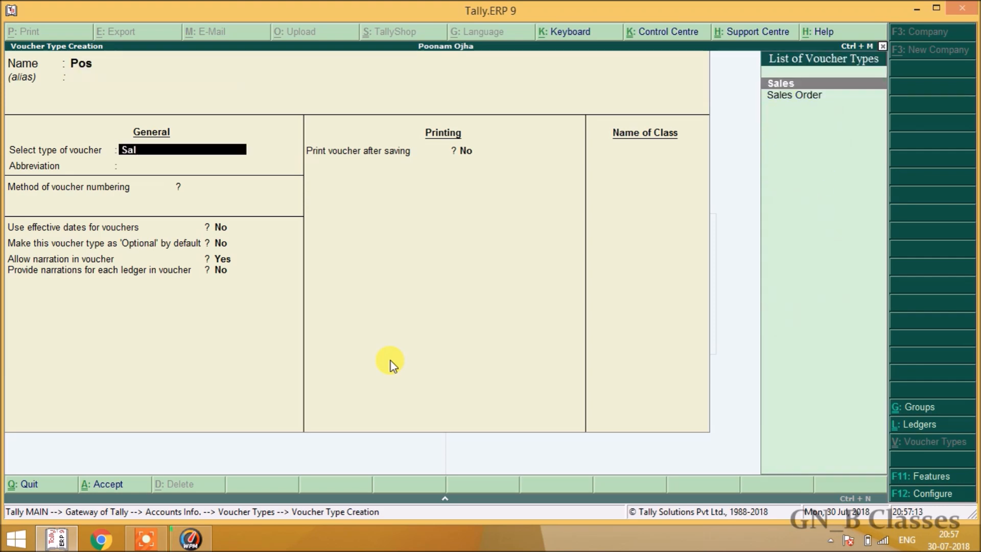
key("Return")
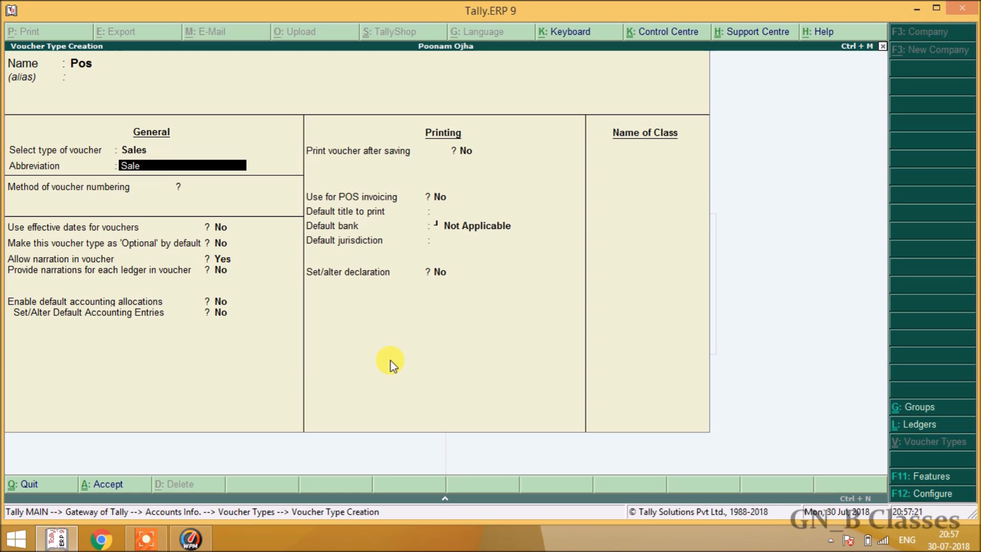
key("Return")
key("Return")
key("Return")
key("Return")
key("Return")
key("Return")
key("Return")
key("Return")
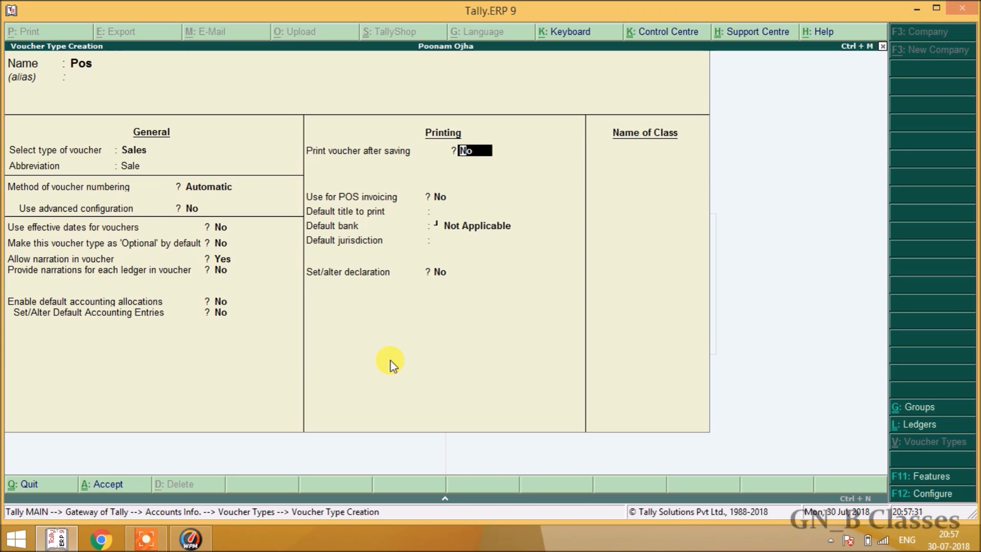
Set Print after saving and Use for POS invoicing to Yes.
type("yes")
key("Return")
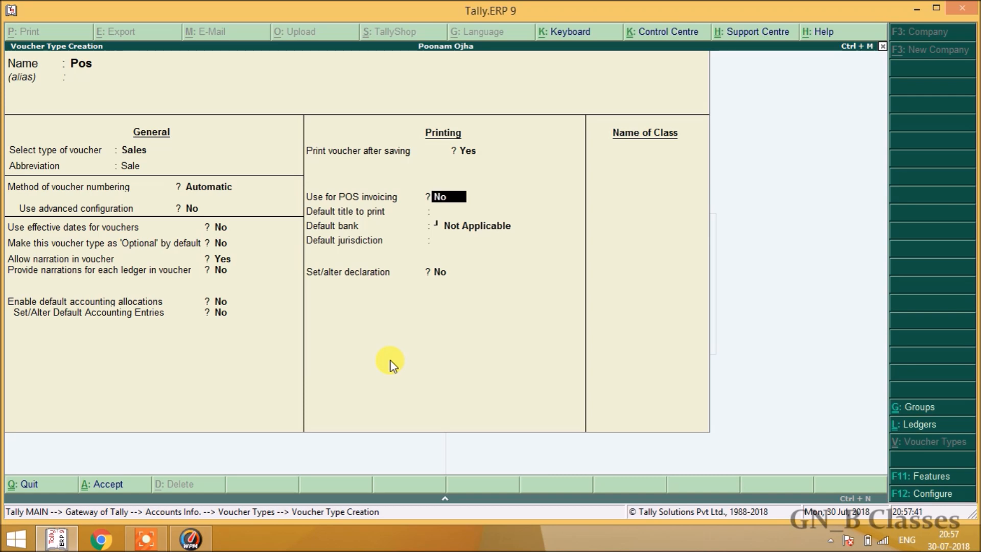
type("yes")
key("Return")
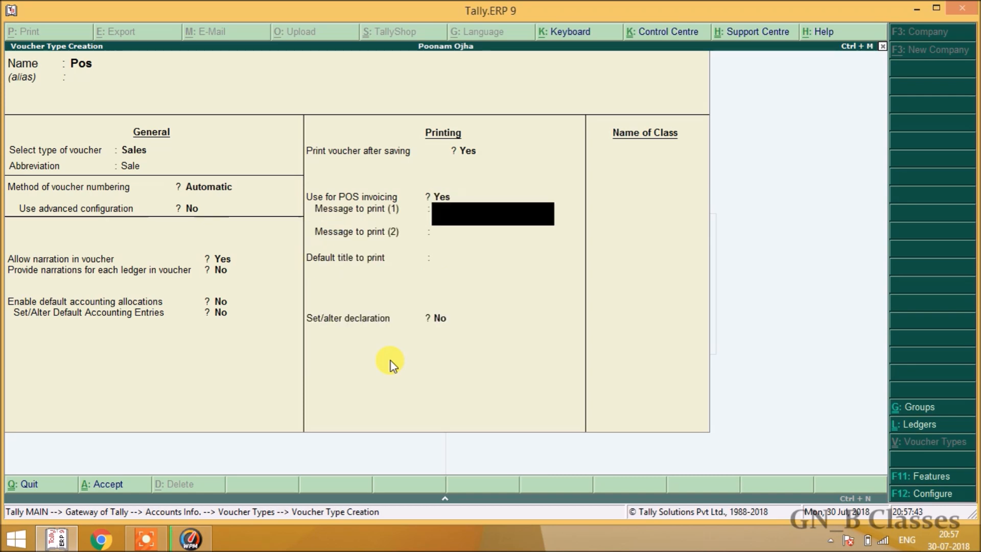
Enter messages 'thank you' and 'visit again', title 'Pakiza Pvt Ltd', and enable the declaration.
type("thank you")
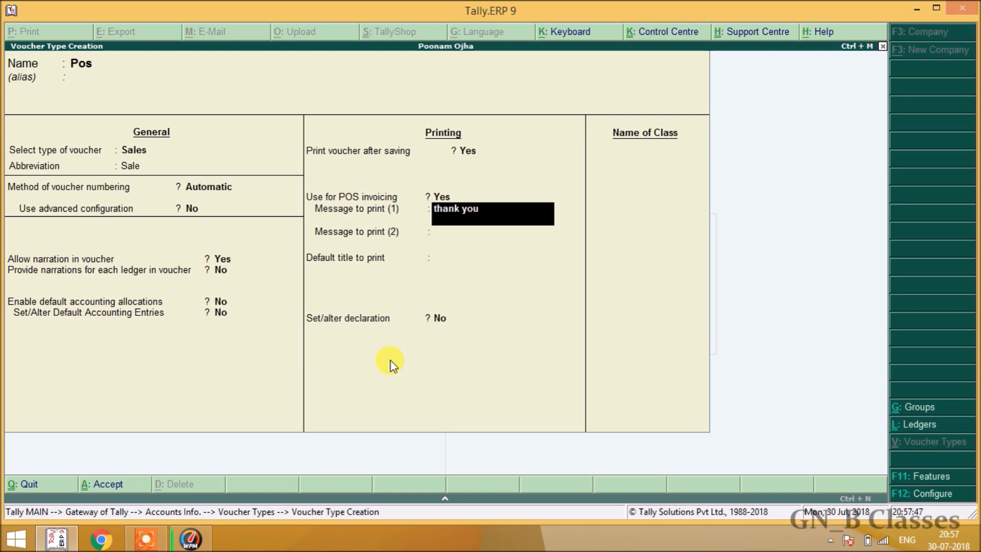
key("Return")
type("v")
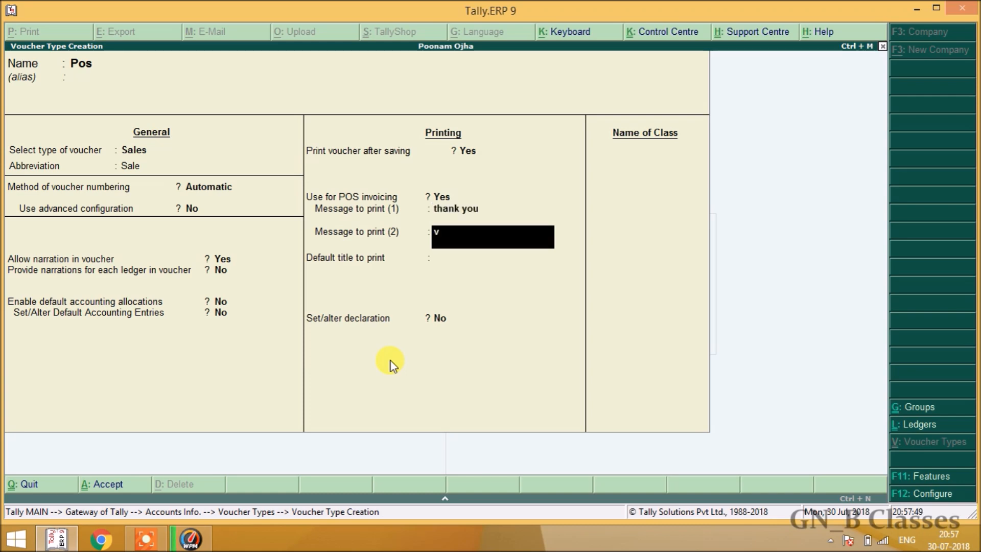
type("isit again")
key("Return")
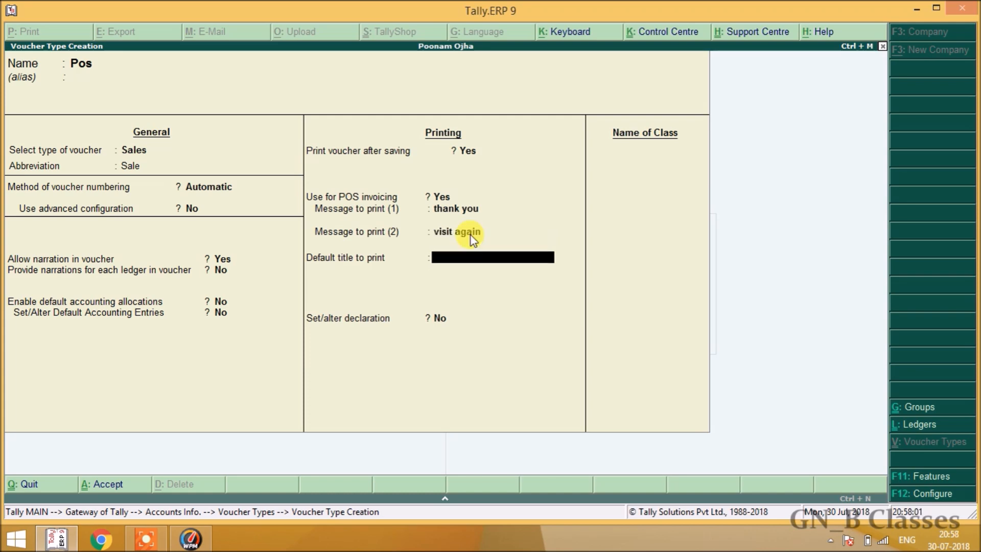
type("Pakiza Pvt Ltd")
key("Return")
type("y")
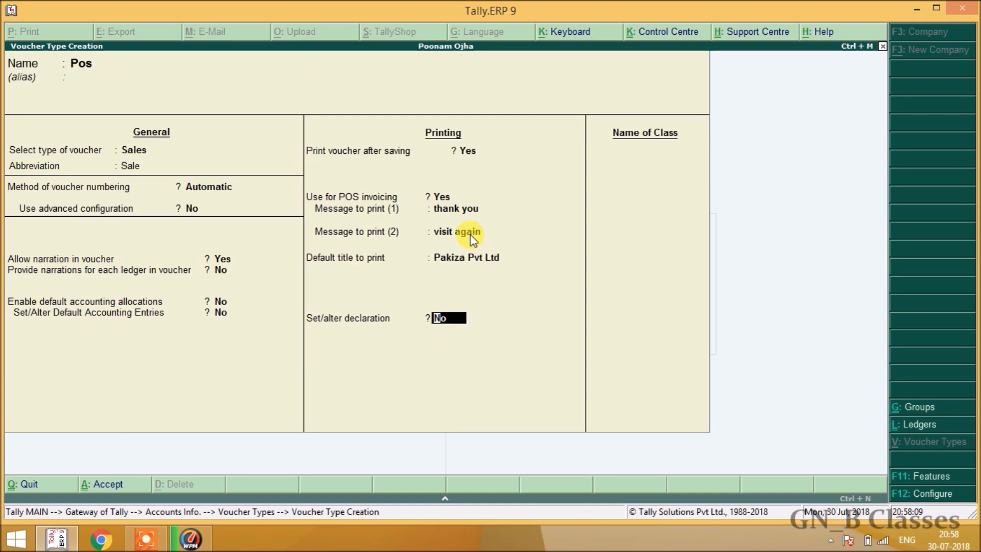
type("e")
key("Return")
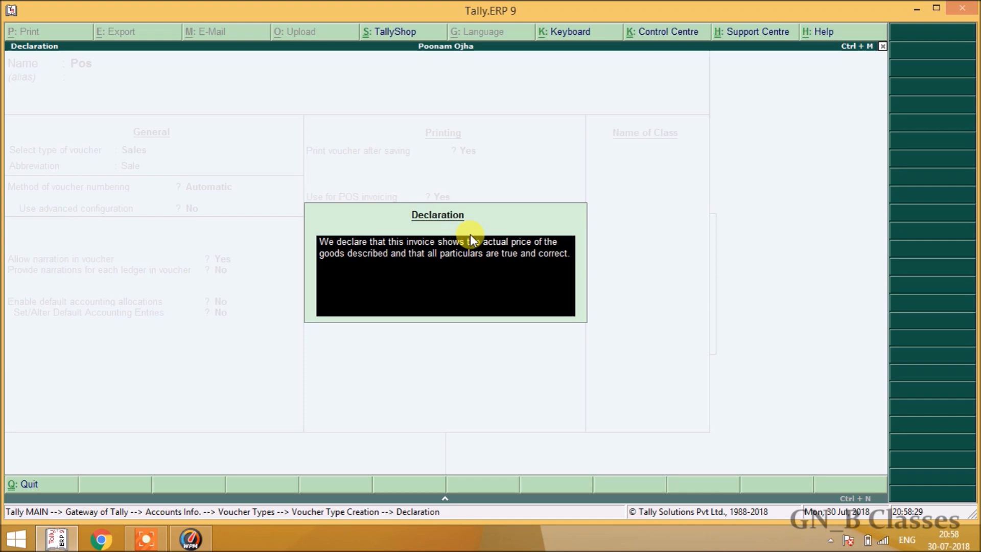
Accept the default declaration, save the Pos voucher type, and return to Gateway of Tally.
key("Return")
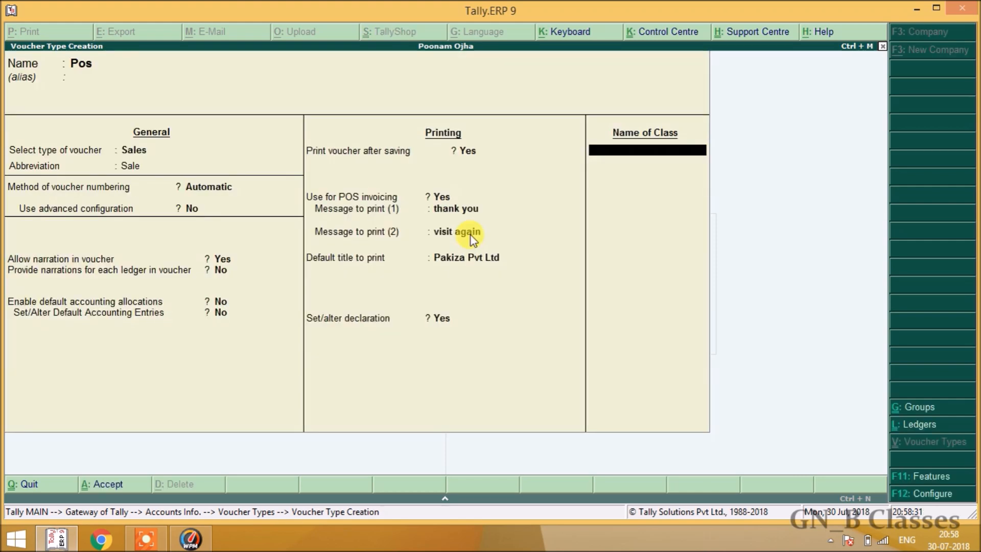
key("Return")
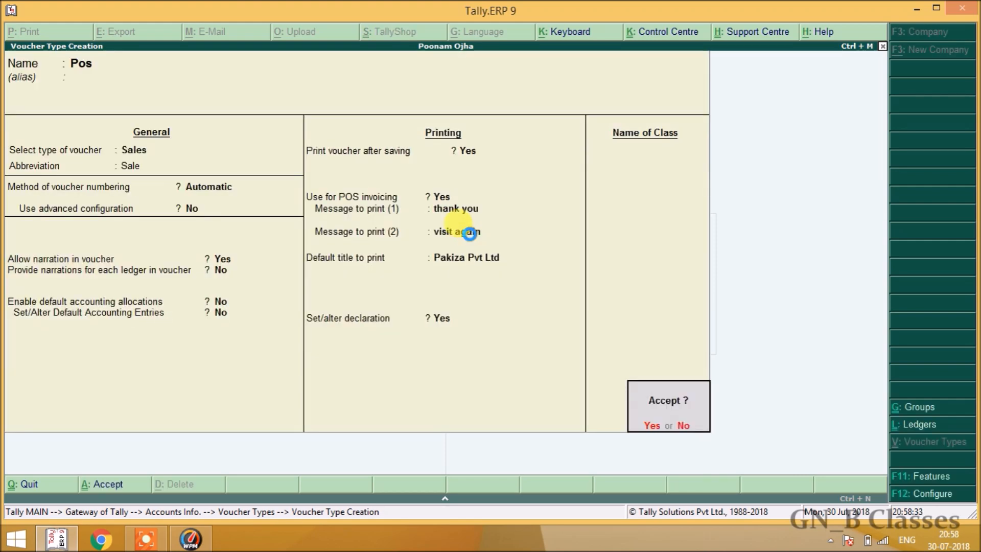
key("Return")
key("Escape")
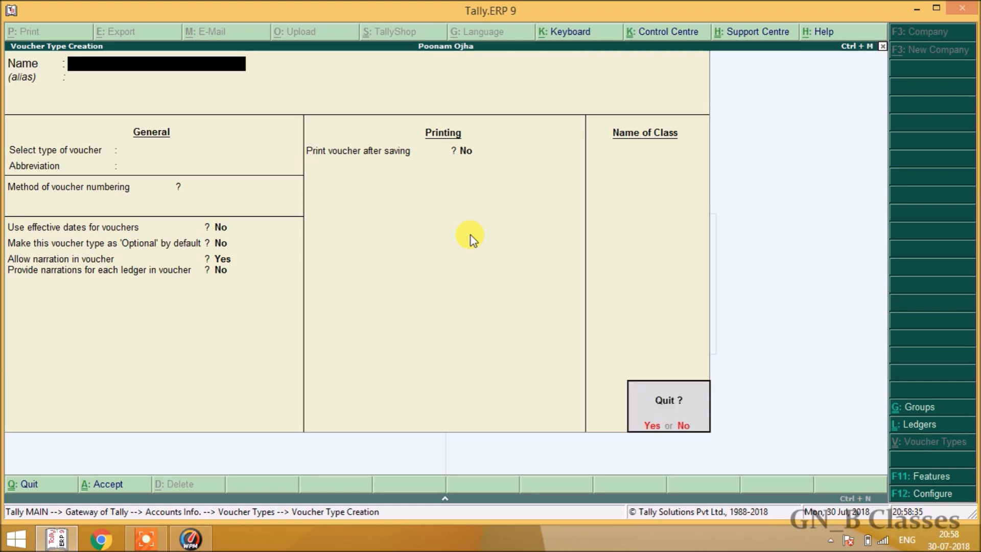
key("Return")
key("Escape")
key("Escape")
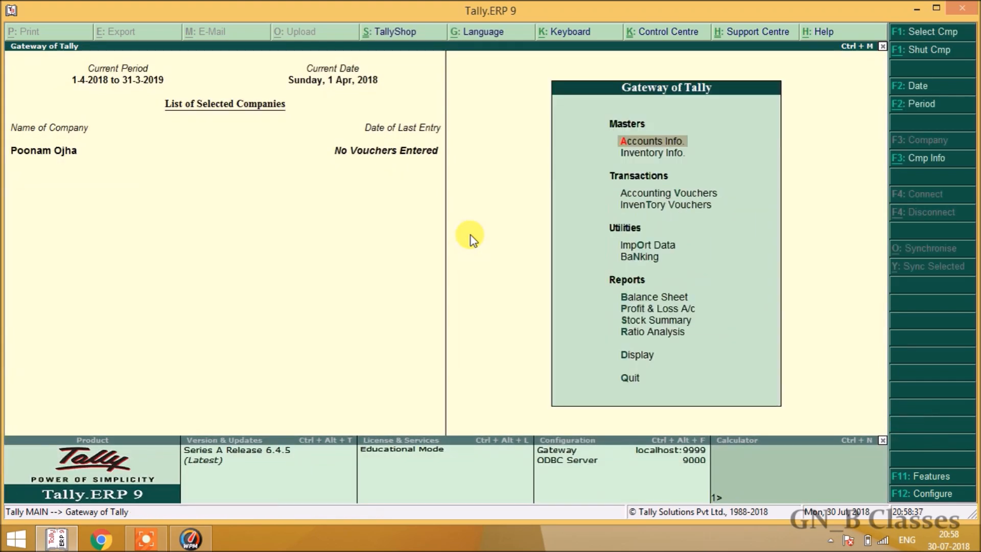
Open Accounting Vouchers and switch the voucher type to Pos via F8.
key("Down")
key("Down")
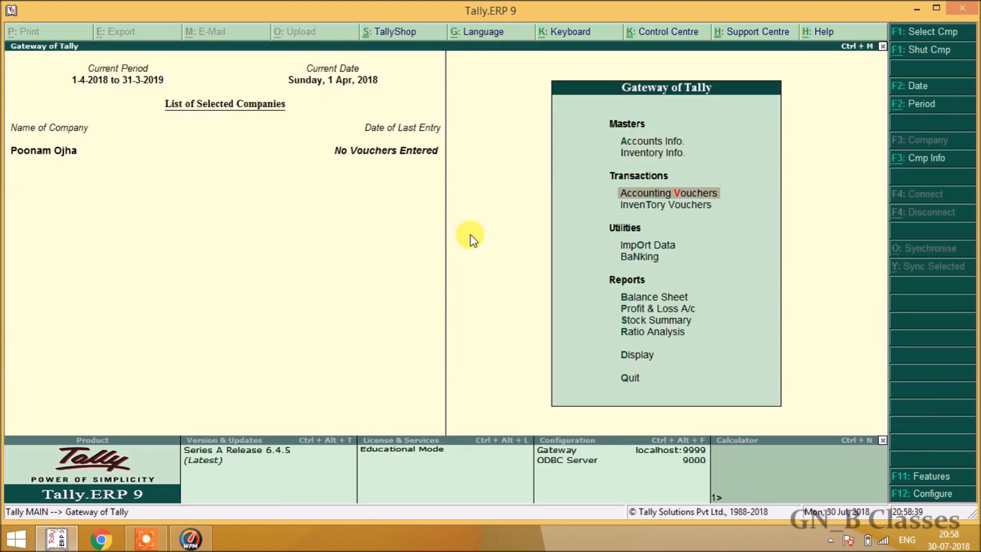
key("Return")
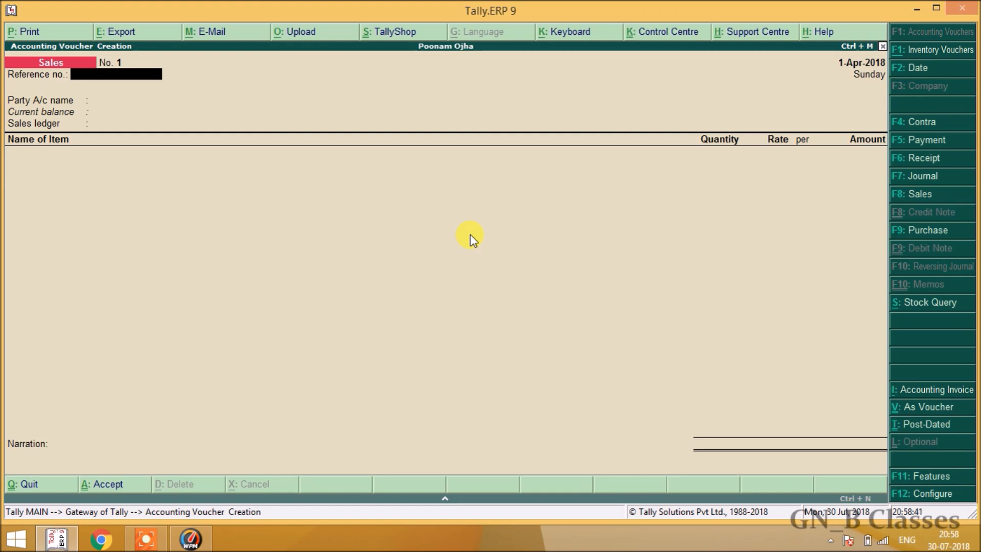
key("F8")
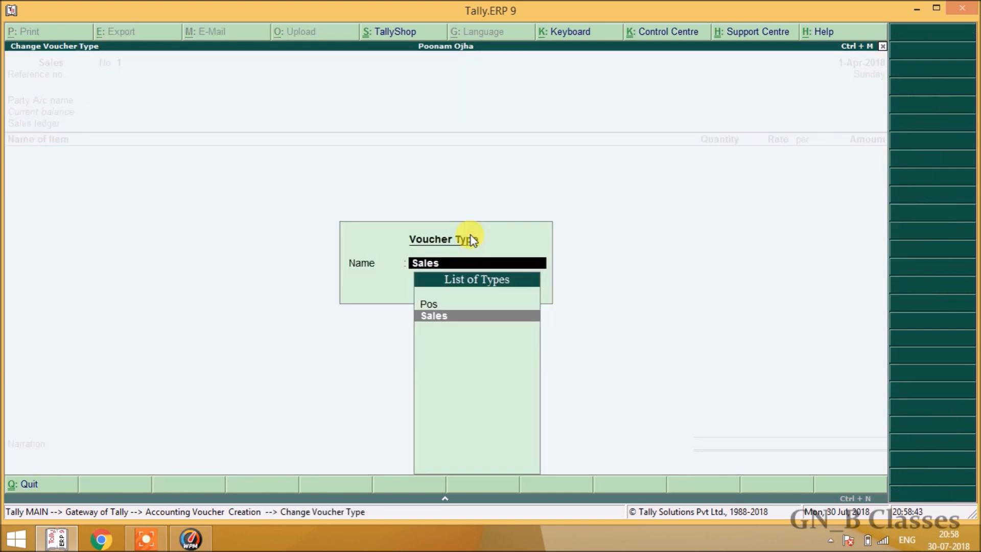
key("Up")
key("Down")
key("Up")
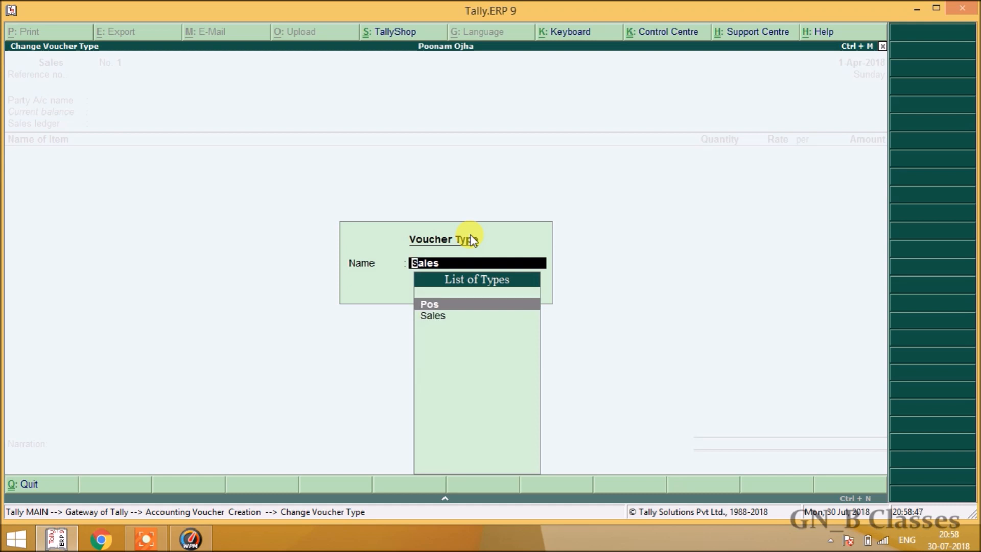
key("Down")
key("Up")
key("Return")
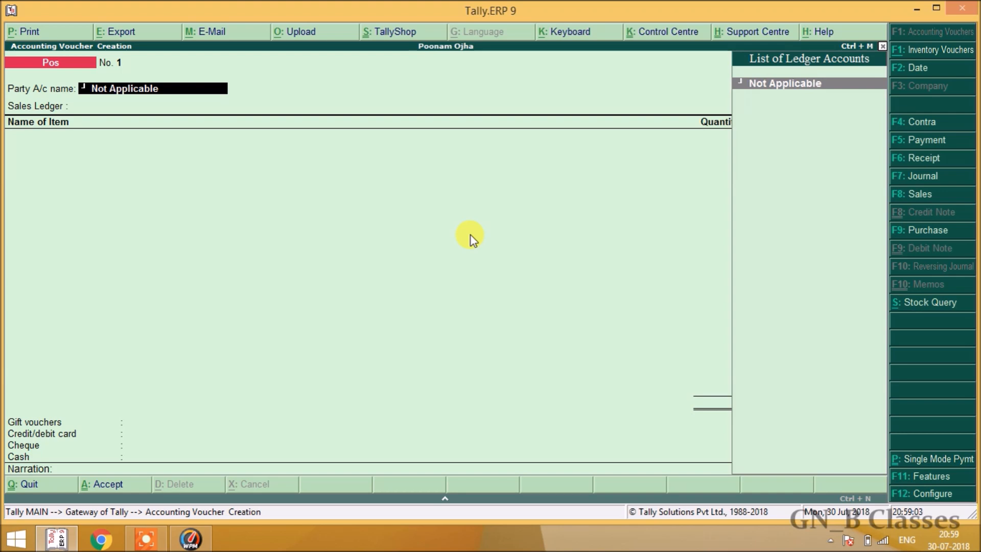
Keep party as Not Applicable and create sales ledger 'Salees' under Sales Accounts.
key("Return")
key("Return")
key("Return")
key("Return")
key("Return")
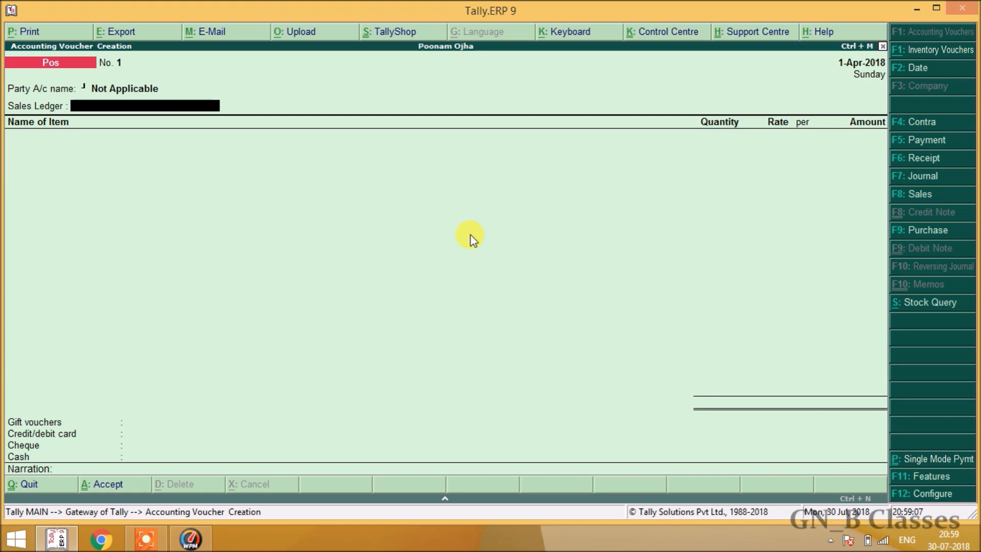
key("alt+c")
type("Salees")
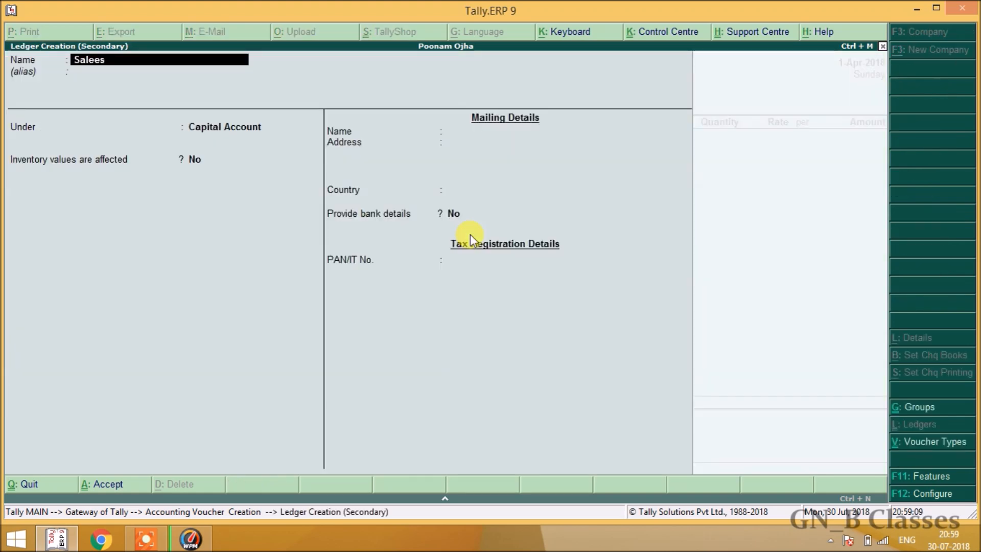
key("Return")
type("Sal")
key("Return")
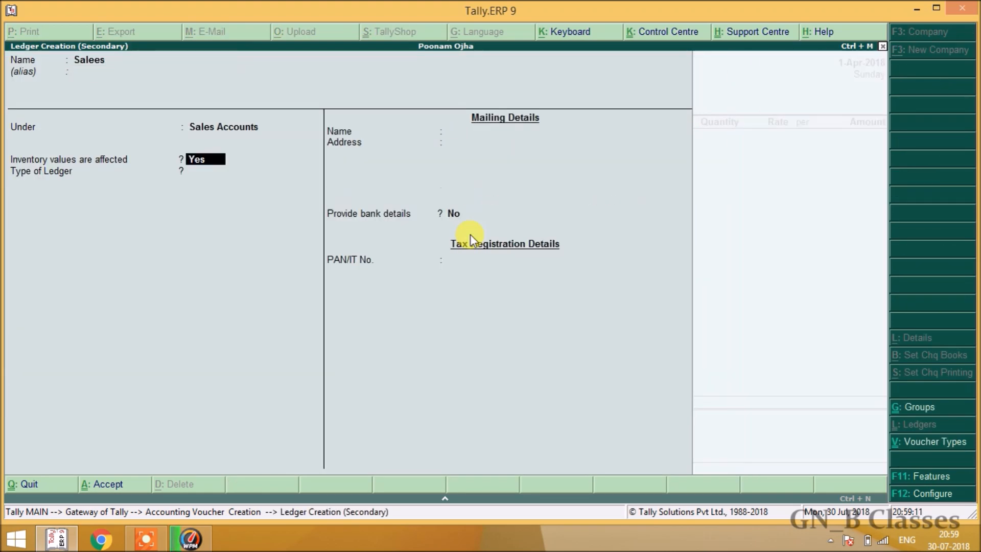
key("ctrl+a")
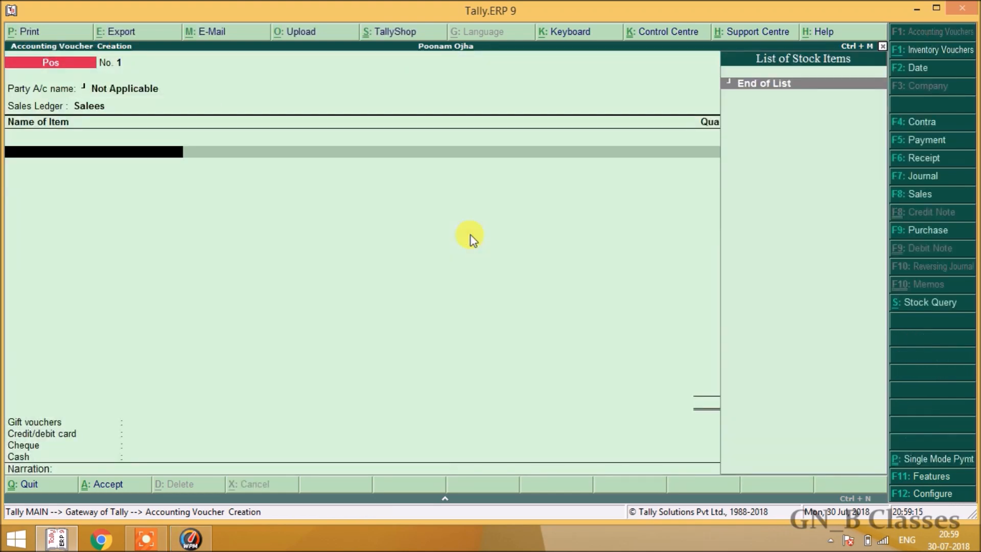
Switch to a Purchase voucher with supplier invoice number 678.
key("F9")
type("678")
key("Return")
key("Return")
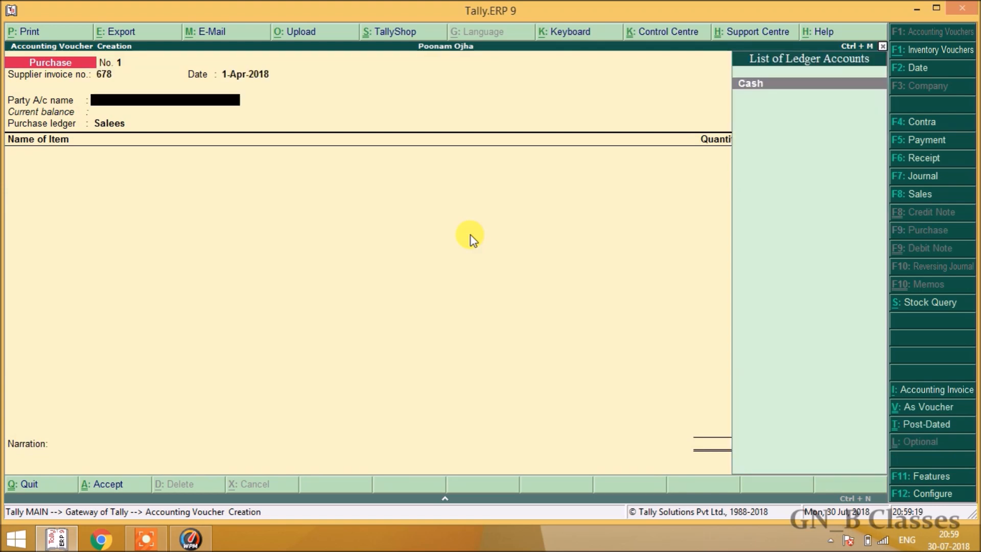
key("Return")
key("Return")
key("Return")
key("Return")
key("Return")
key("Return")
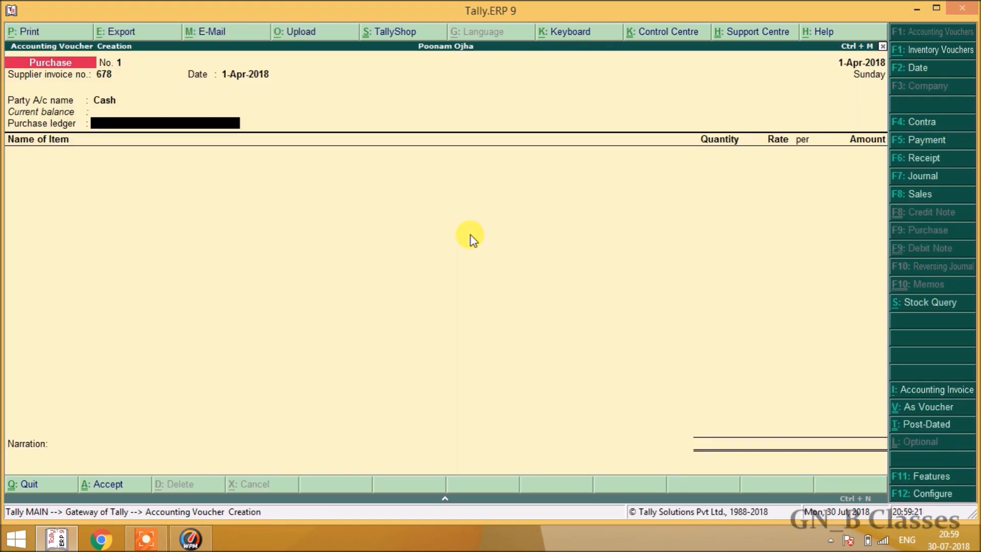
Create party ledger 'Ram' under Sundry Creditors and set it as the voucher's party.
key("alt+c")
type("Ram")
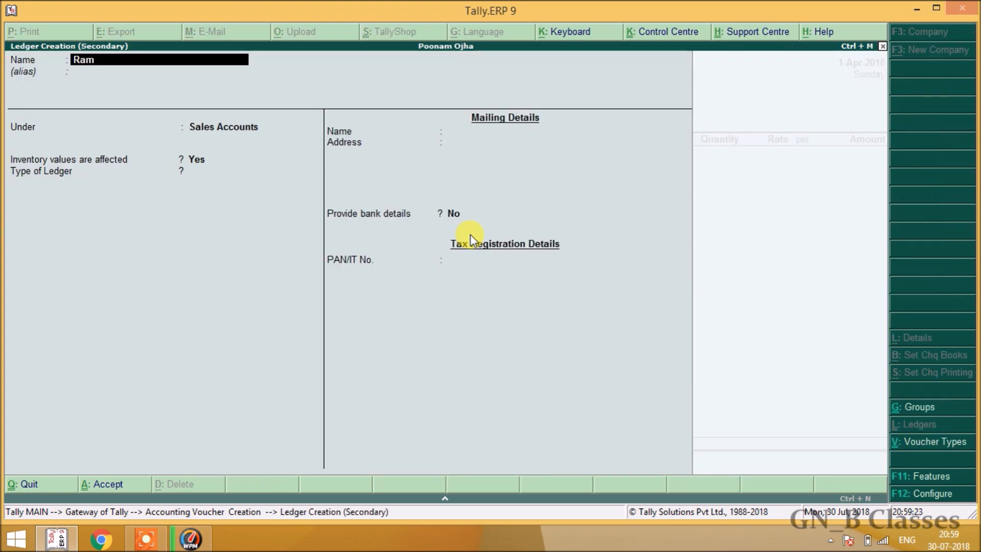
key("Return")
type("Sun")
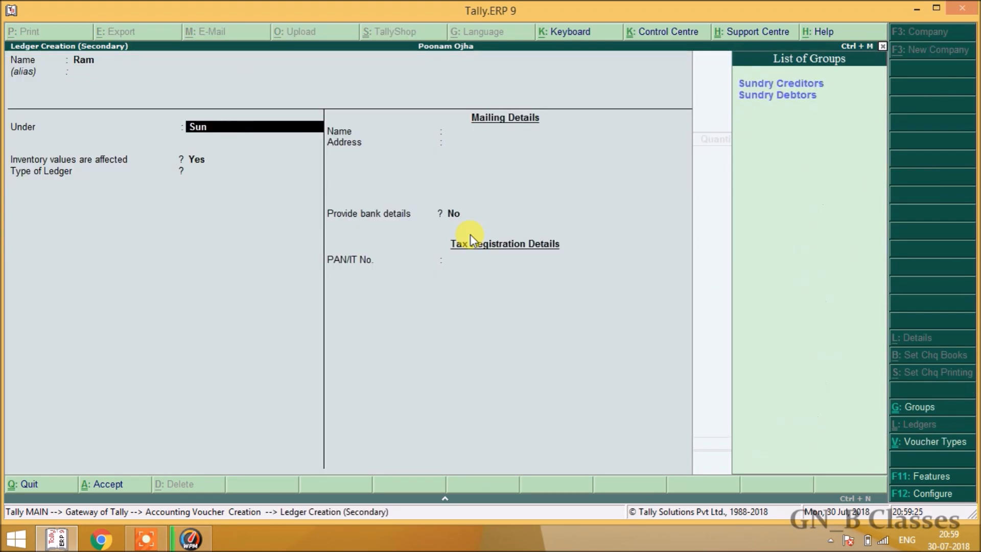
key("Return")
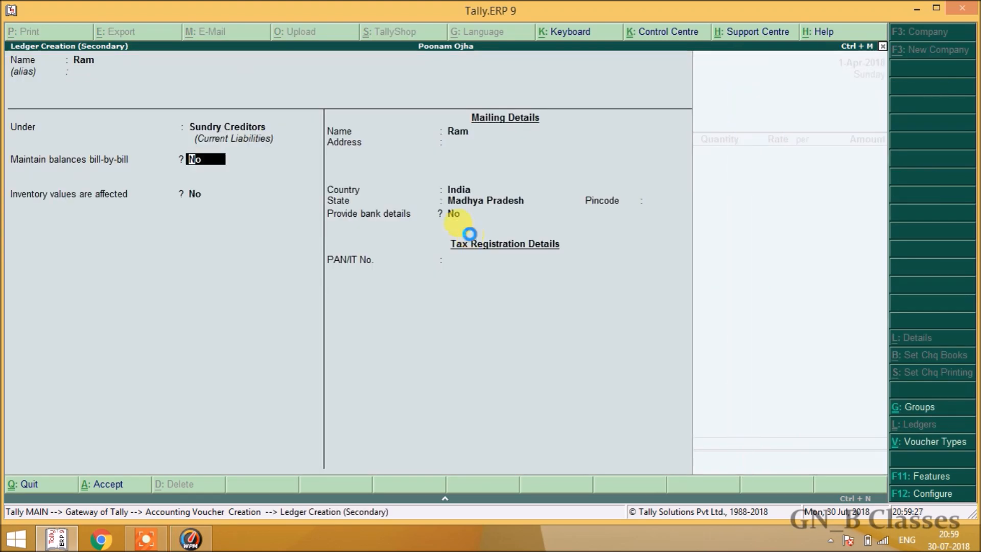
key("ctrl+a")
key("Return")
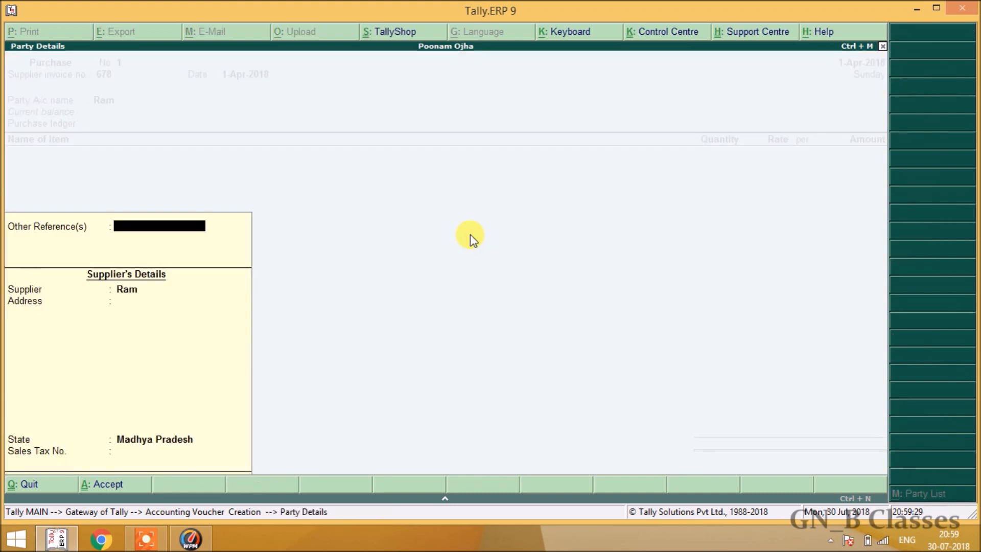
key("Return")
key("Return")
key("Return")
key("Return")
key("Return")
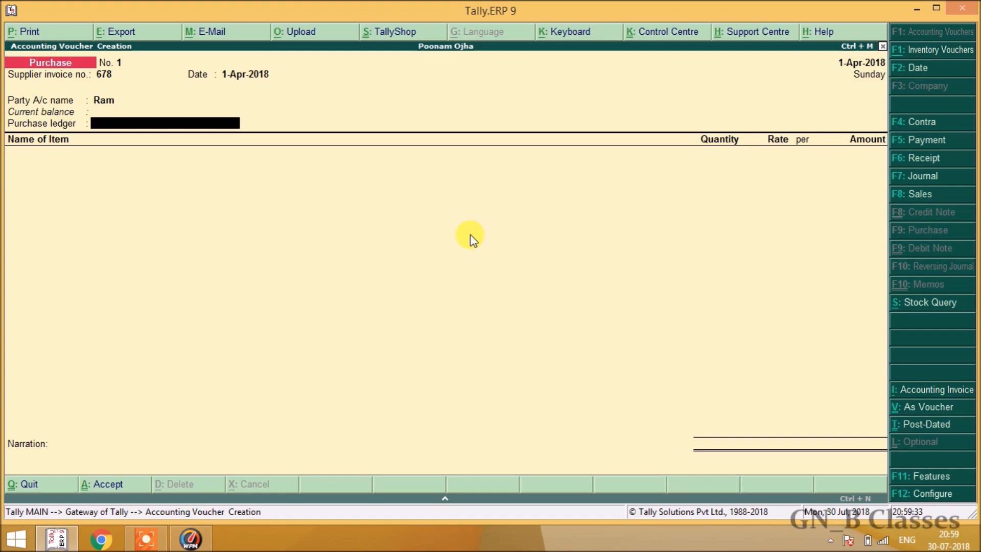
Create ledger 'Purchase' under Purchase Accounts as the purchase ledger.
key("alt+c")
type("Purchase")
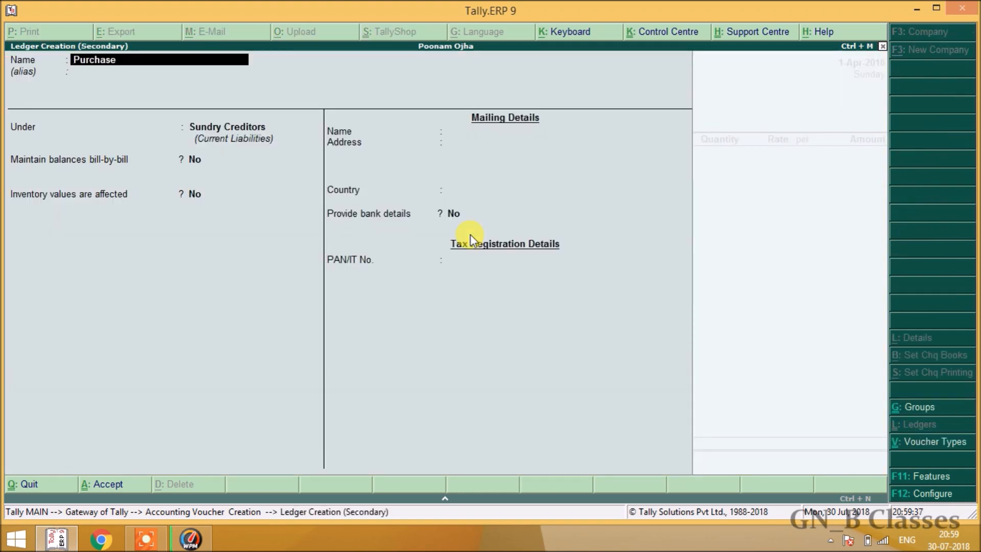
key("Return")
type("Pu")
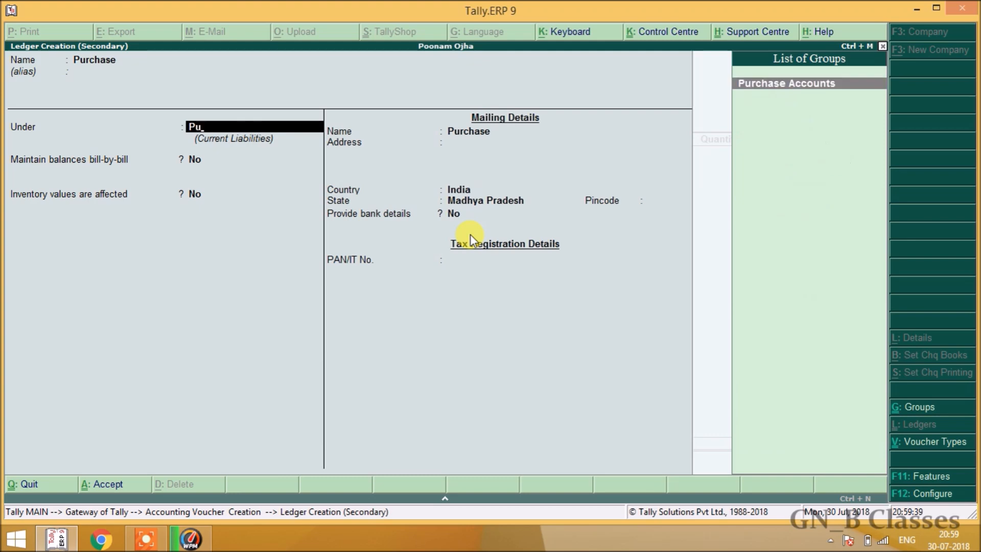
key("Return")
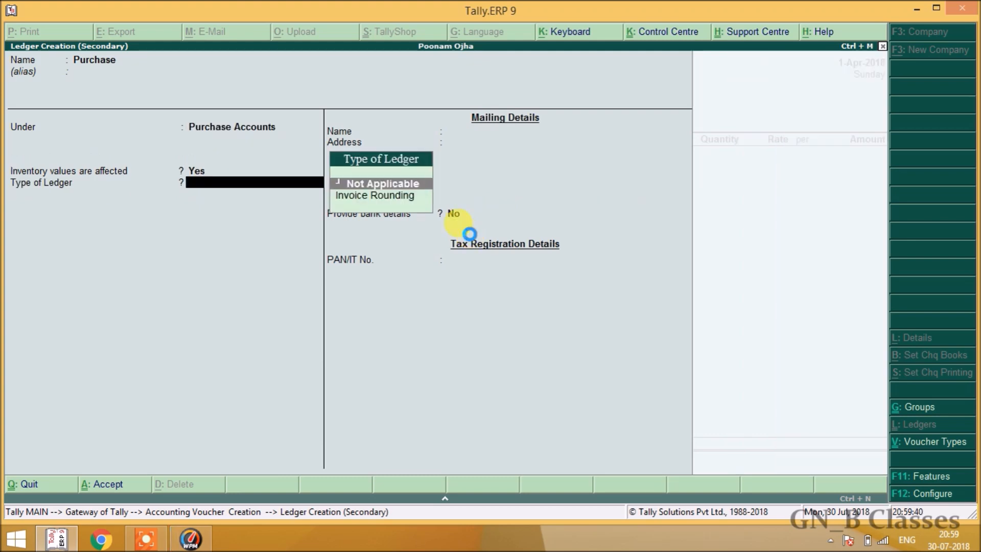
key("ctrl+a")
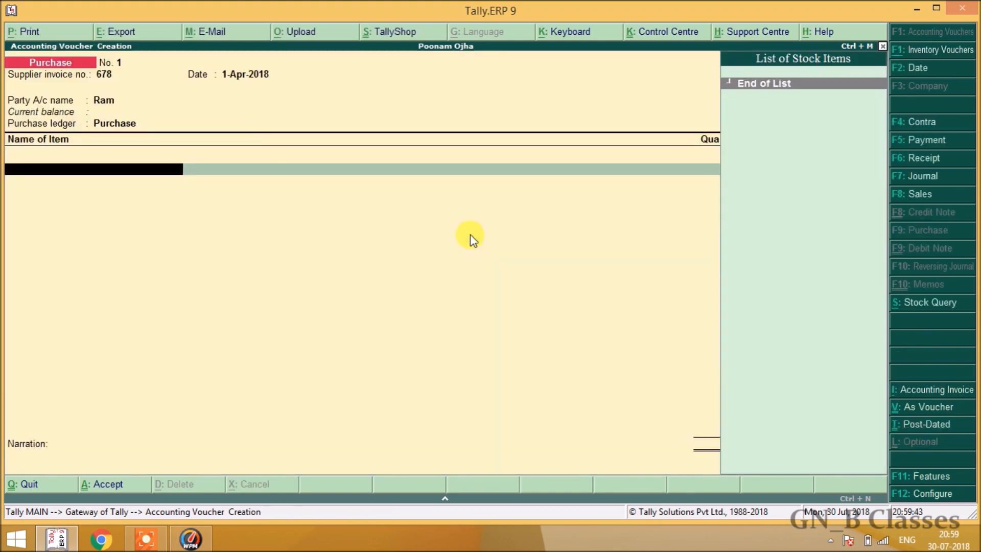
Create stock item 'Dell Computer' with a new stock group 'Computer' under Primary.
key("alt+c")
type("De")
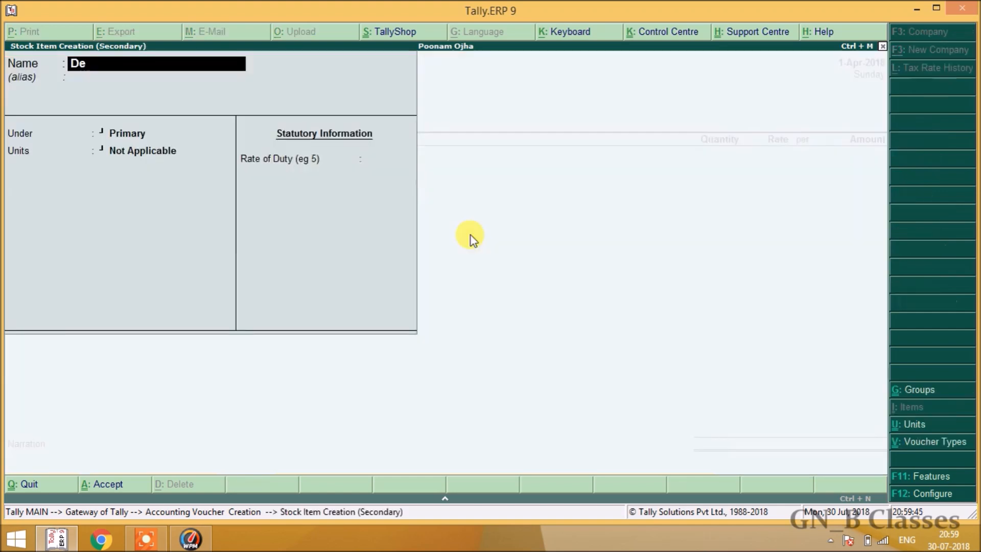
type("ll Computer")
key("Return")
key("Return")
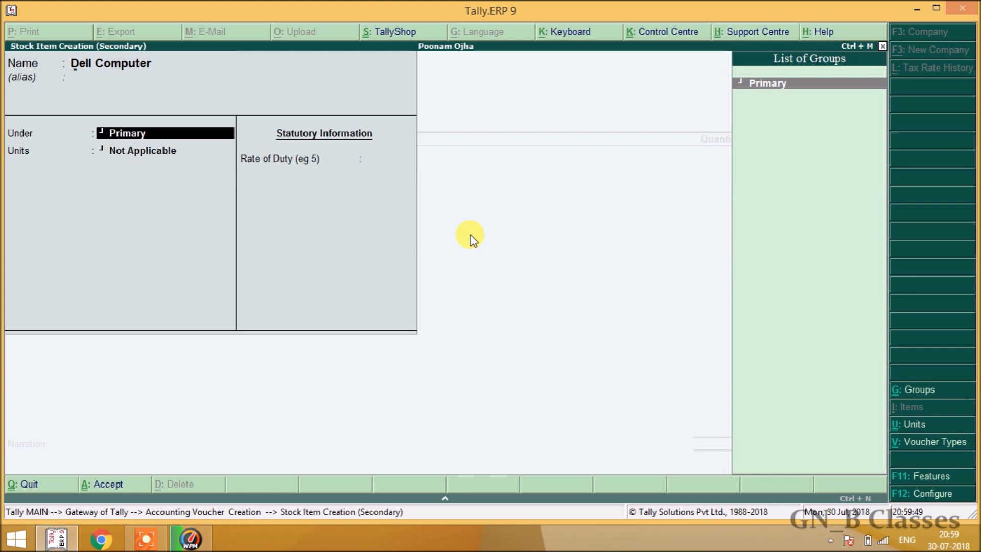
key("alt+c")
type("Cimputer")
key("BackSpace")
key("BackSpace")
key("BackSpace")
key("BackSpace")
key("BackSpace")
key("BackSpace")
key("BackSpace")
type("omputer")
key("Return")
key("Return")
key("y")
key("Return")
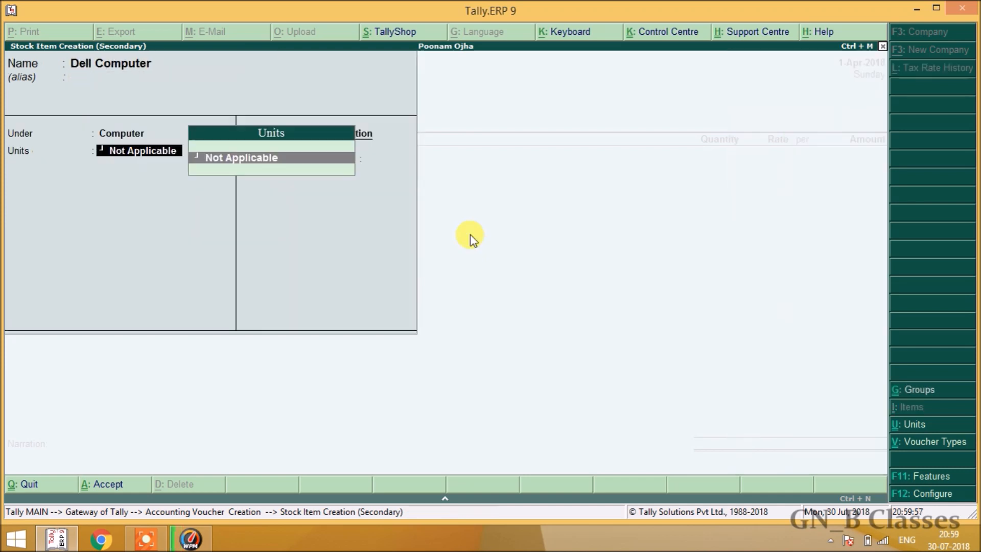
Create unit 'pcs' and enter 20 pcs of Dell Computer at 25,000.
key("alt+c")
type("ocs")
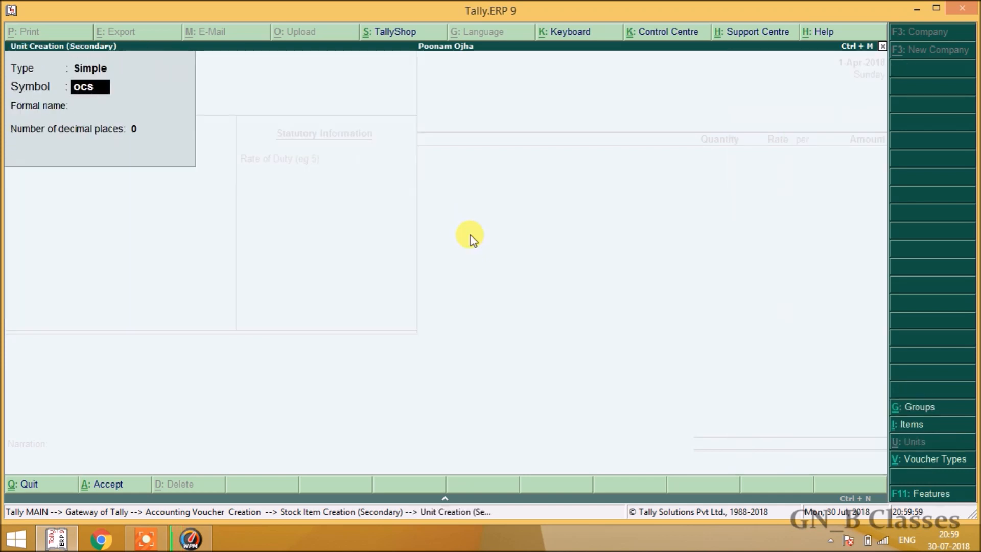
key("BackSpace")
key("BackSpace")
key("BackSpace")
type("pcs")
key("Return")
key("Return")
key("Return")
key("Return")
key("Return")
key("Return")
key("Return")
type("20")
key("Return")
type("25,000")
key("Return")
key("Return")
key("Return")
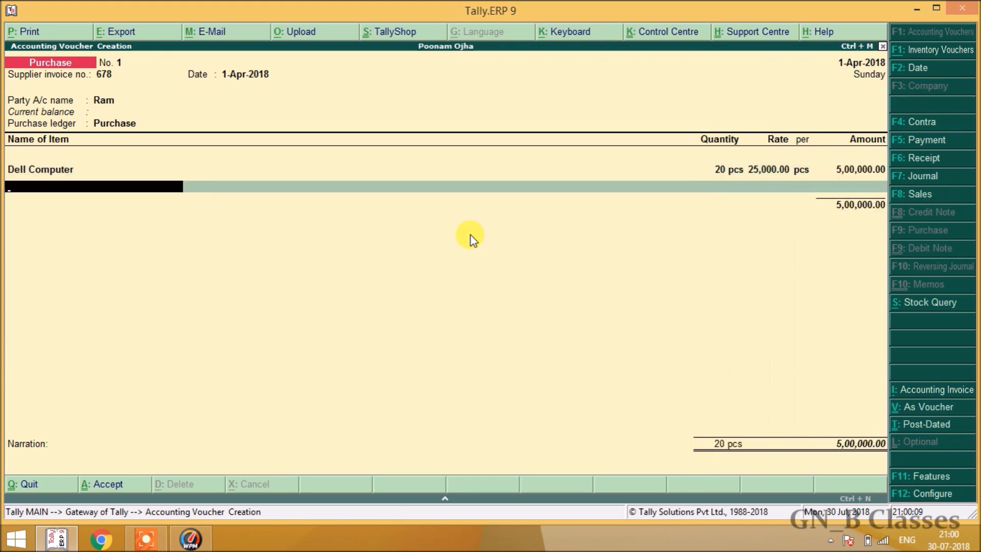
Create stock item 'Hp Computer' in group Computer with unit pcs, entering 20 pcs at 26,000.
key("alt+c")
type("Hp Computer")
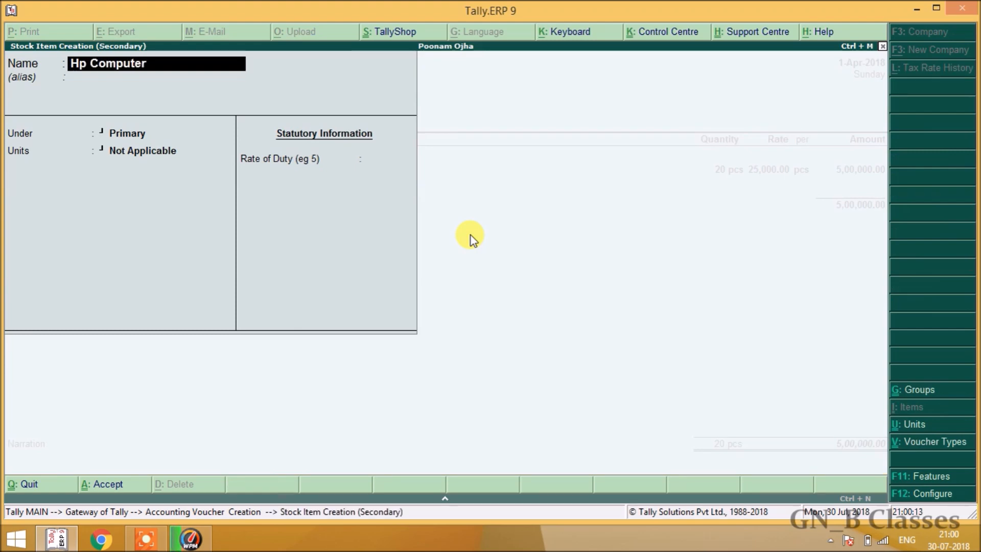
key("Return")
key("Down")
key("Return")
key("Down")
key("Return")
key("Return")
key("Return")
key("Return")
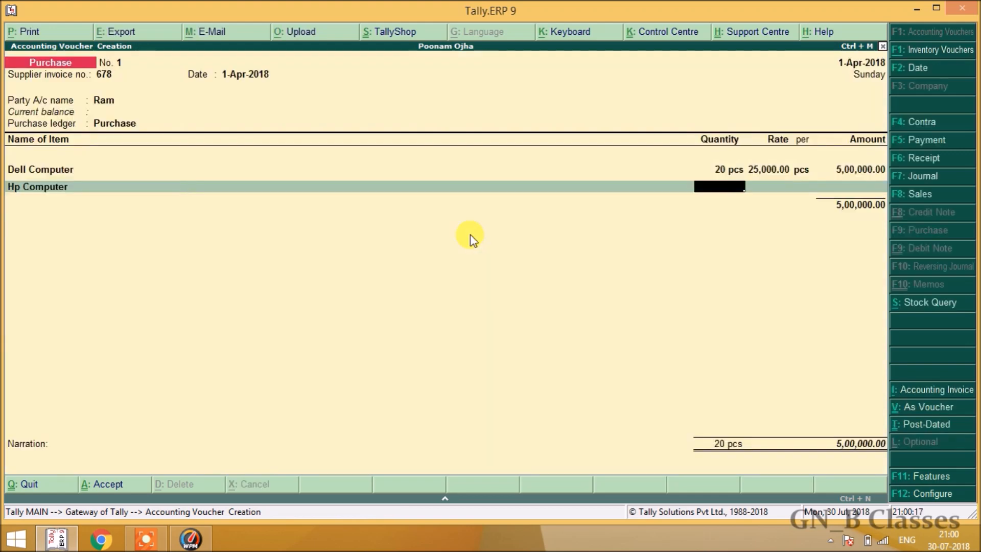
type("20")
key("Return")
type("26000")
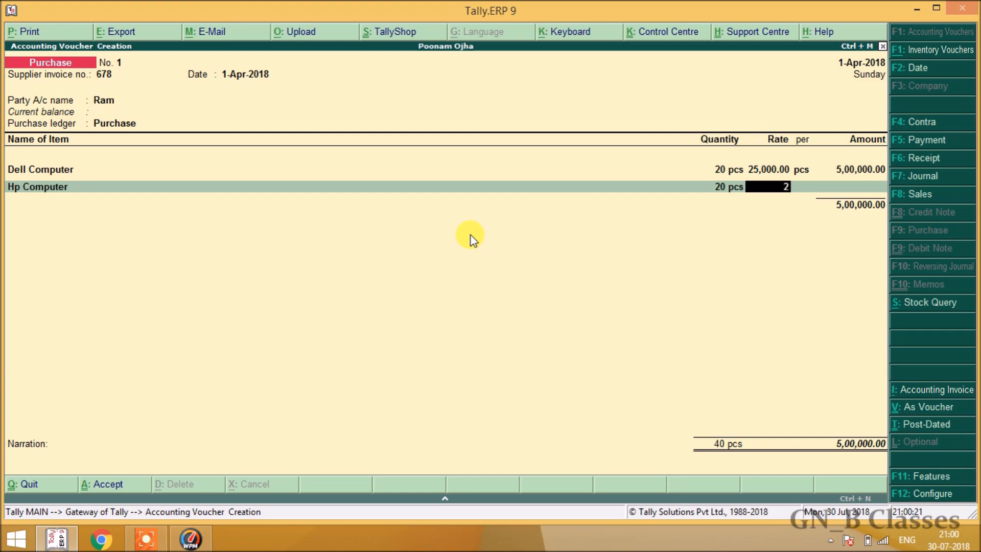
key("Return")
key("Return")
key("Return")
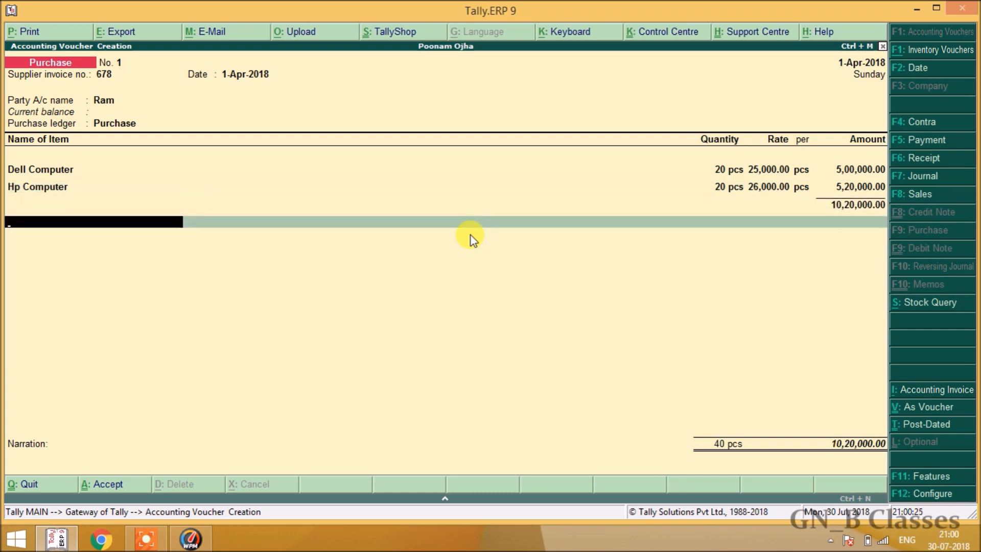
key("Return")
key("Return")
Save the purchase voucher and start a new Pos voucher with party Not Applicable.
key("y")
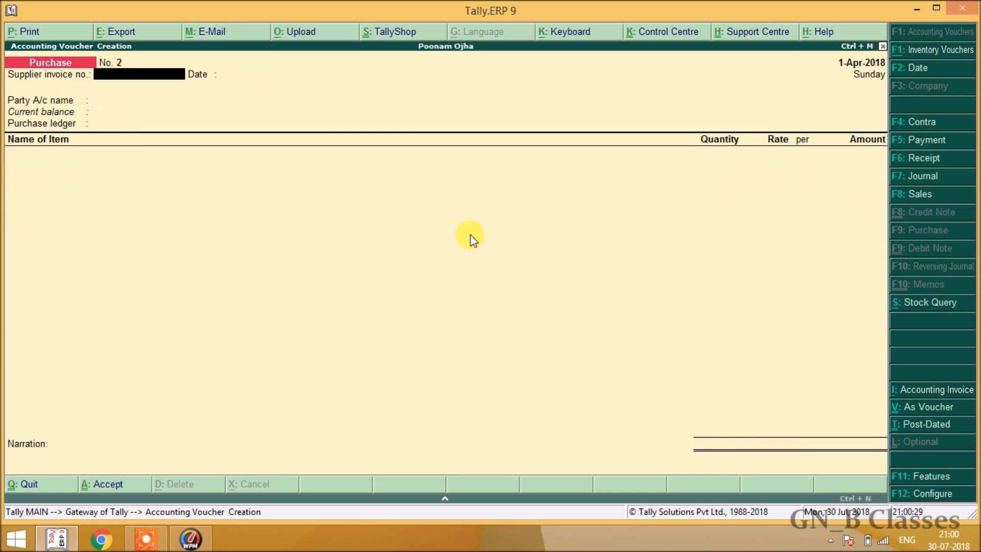
key("F8")
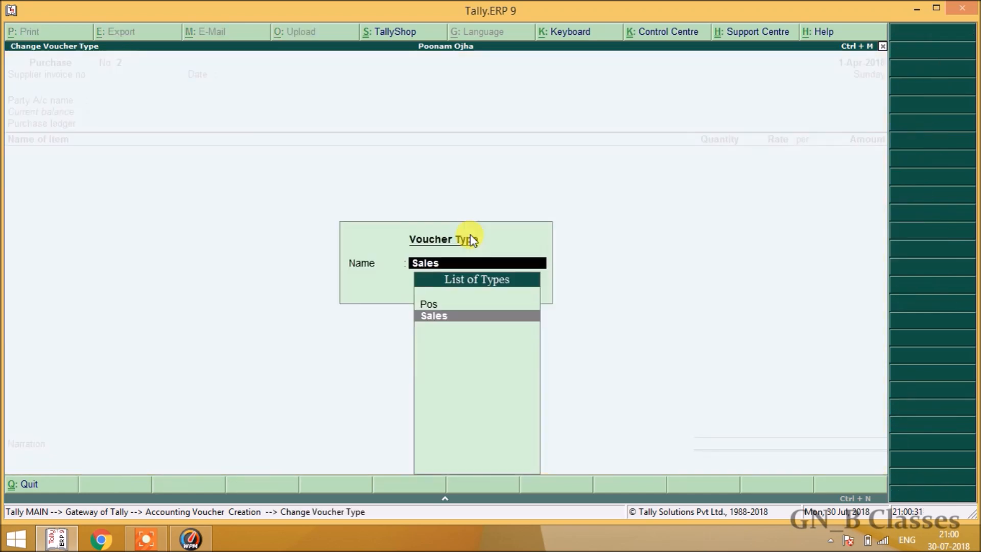
key("Up")
key("Return")
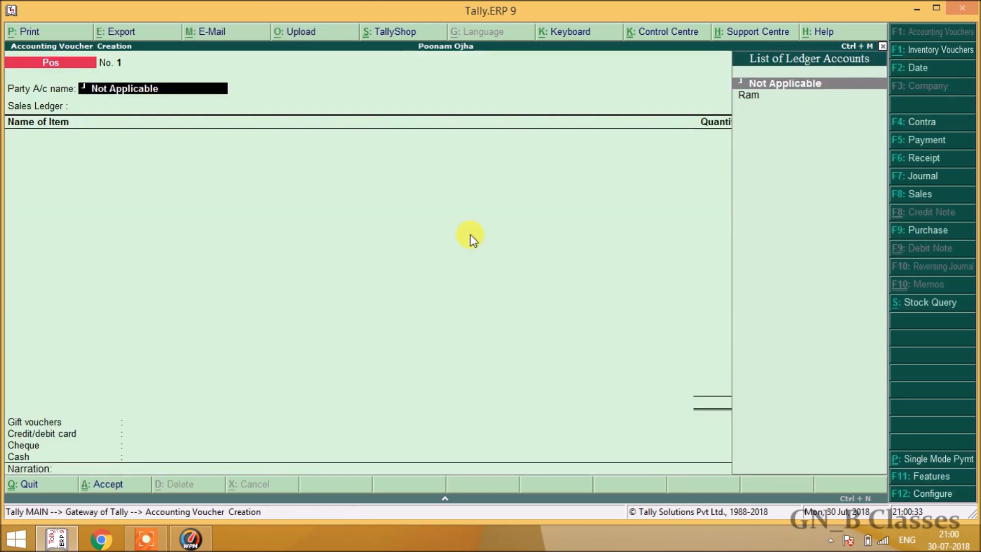
key("Return")
key("Return")
key("Return")
key("Return")
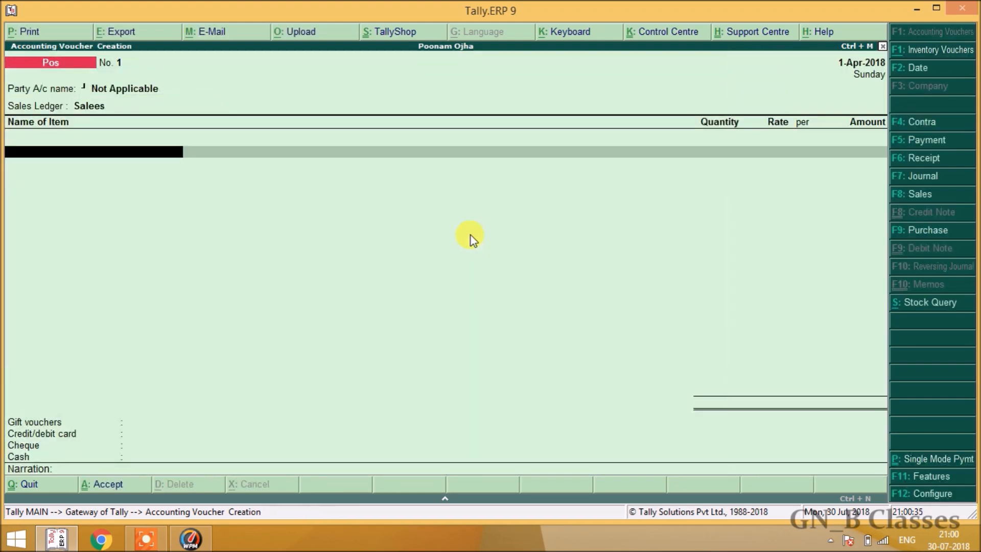
key("BackSpace")
key("Return")
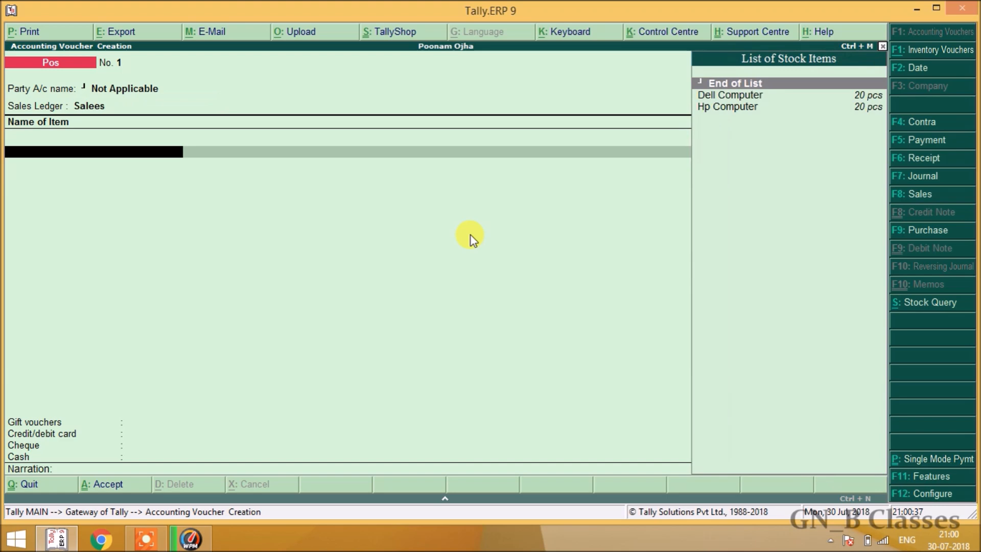
Add Dell Computer with quantity 1 at a rate of 30,000.
key("Down")
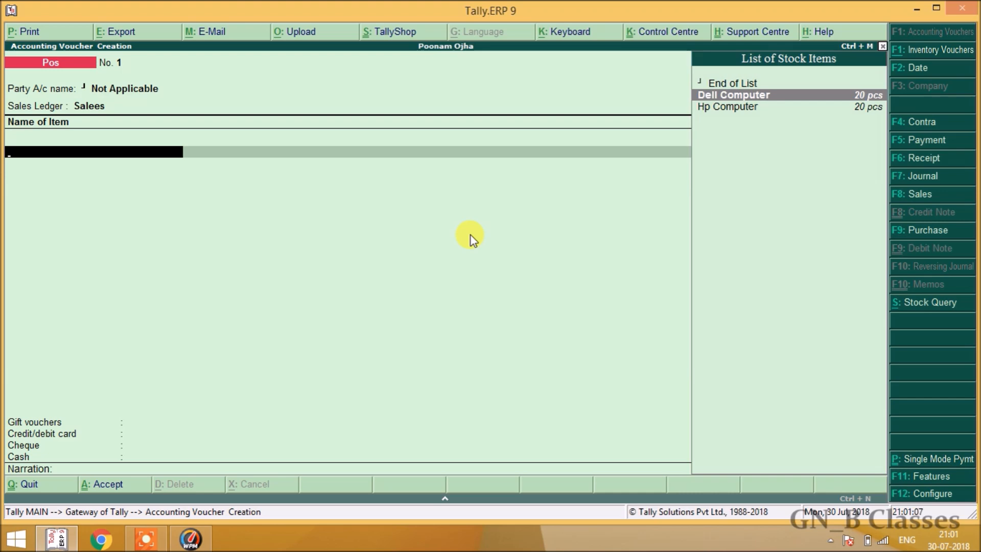
key("Return")
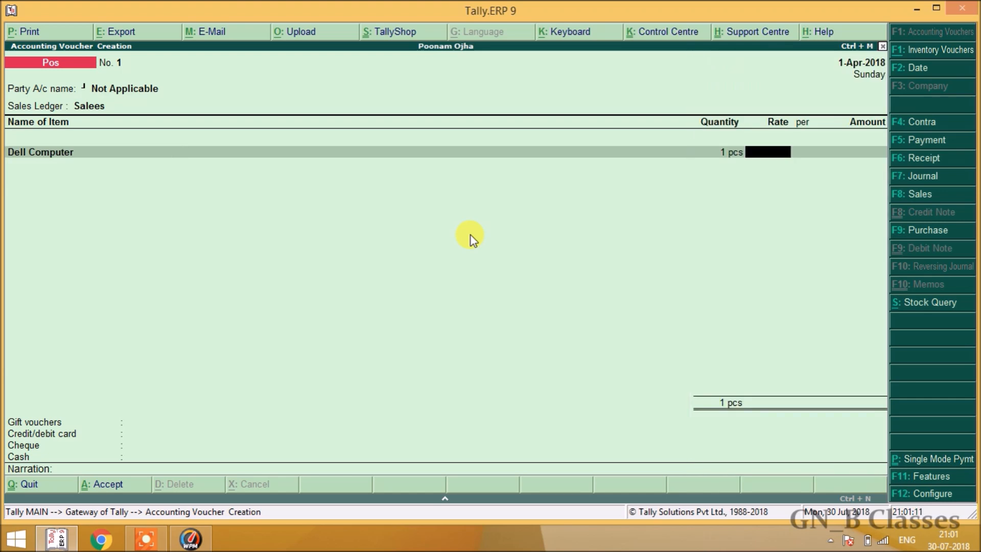
key("BackSpace")
type("5")
key("Return")
key("BackSpace")
type("4")
key("Return")
key("BackSpace")
type("1")
key("Return")
key("BackSpace")
type("1")
key("Return")
type("30000")
key("Return")
key("Return")
key("Return")
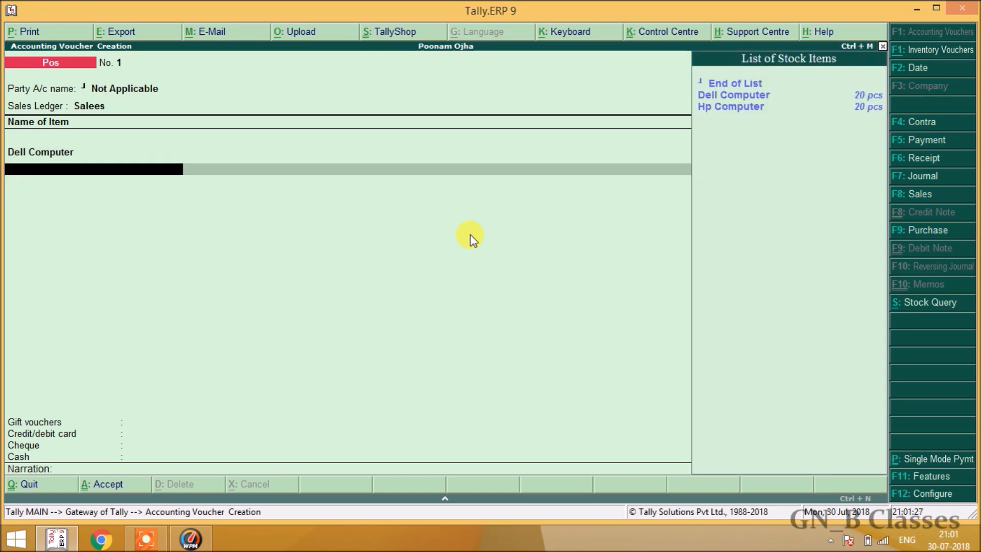
Remove the extra second item line and close the item list with End of List.
key("Up")
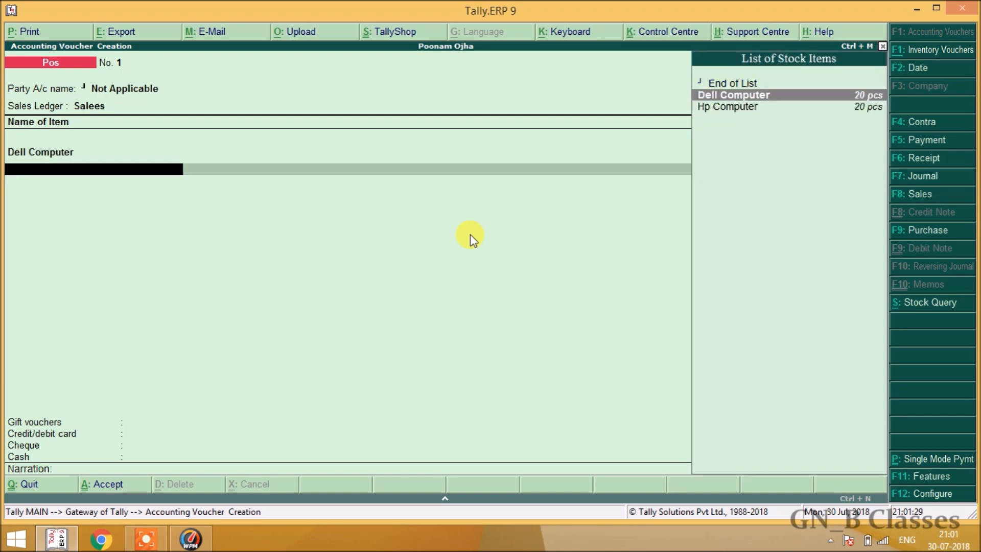
key("Return")
type("1")
key("Return")
key("BackSpace")
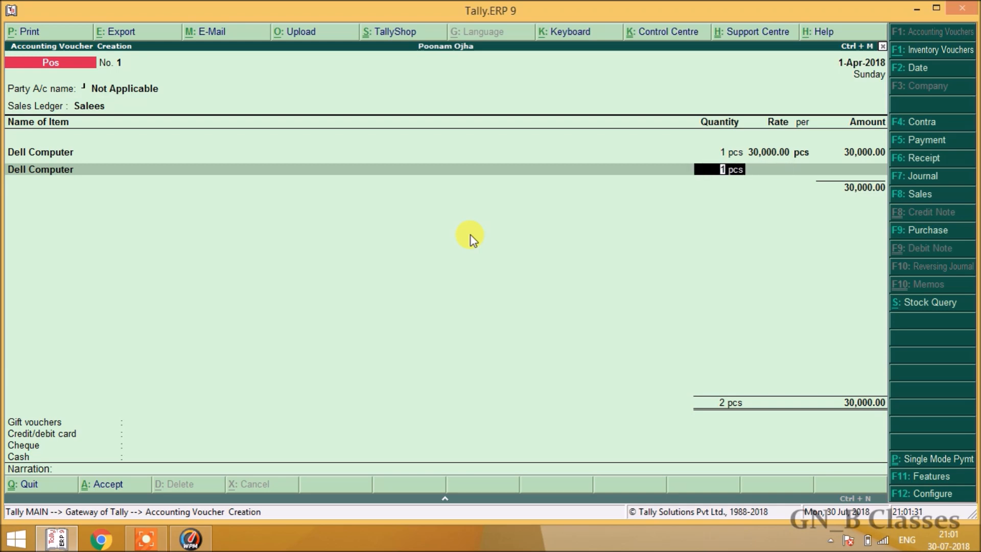
key("BackSpace")
key("Up")
key("Return")
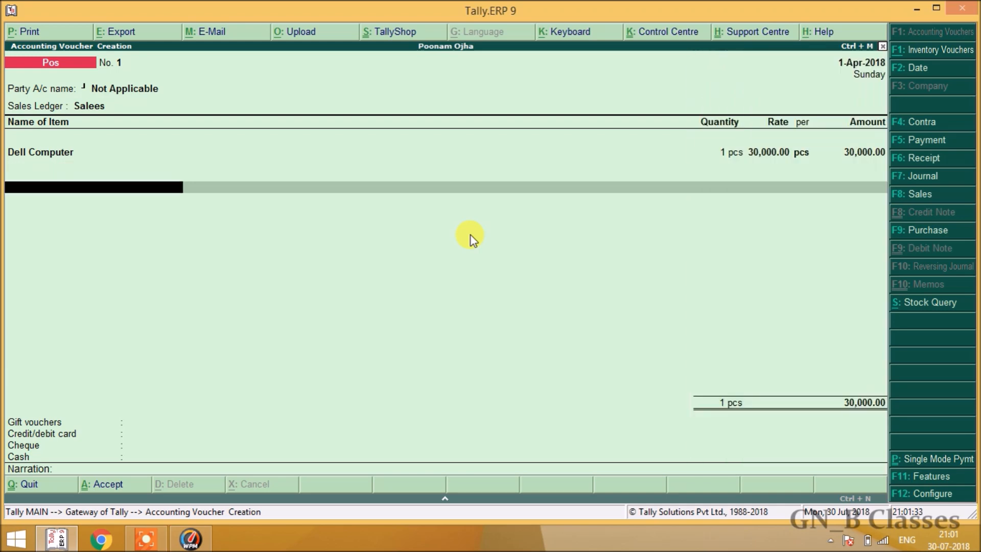
key("Return")
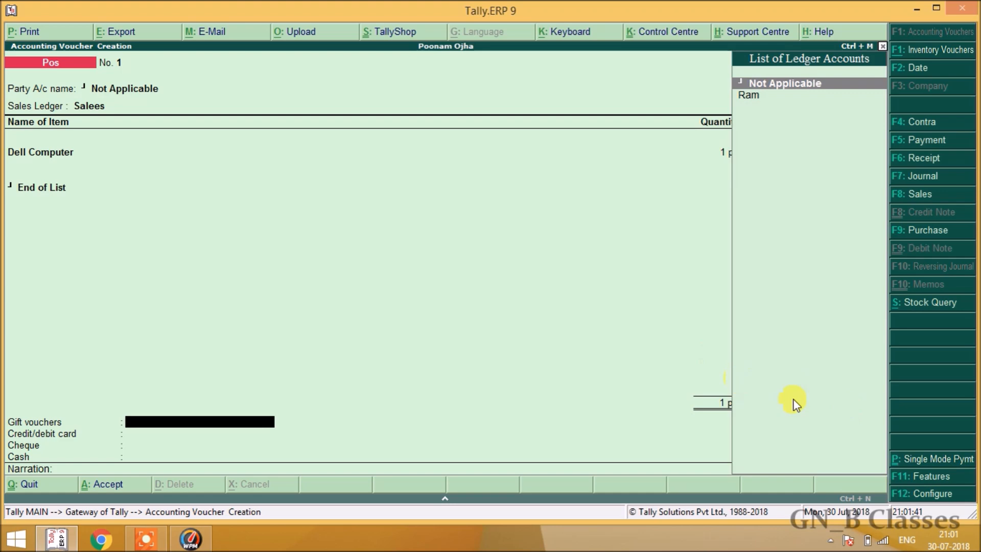
Switch to single-mode payment and choose Cash as the payment ledger.
left_click(931, 459)
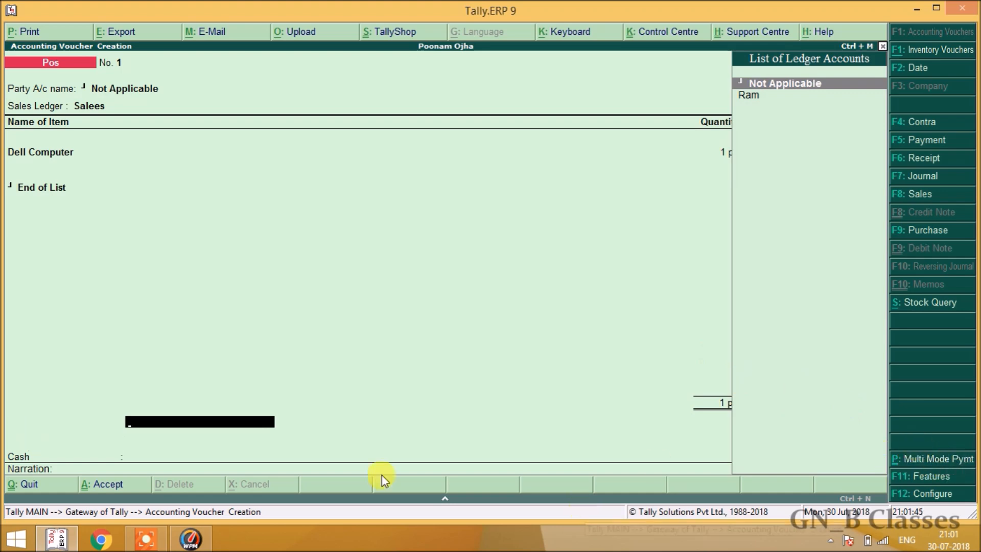
key("Return")
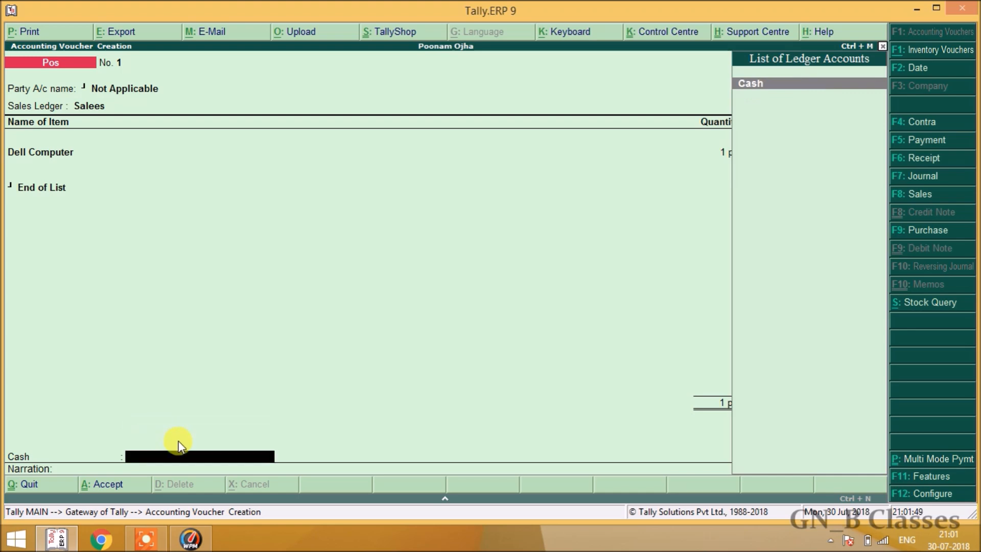
key("ctrl+p")
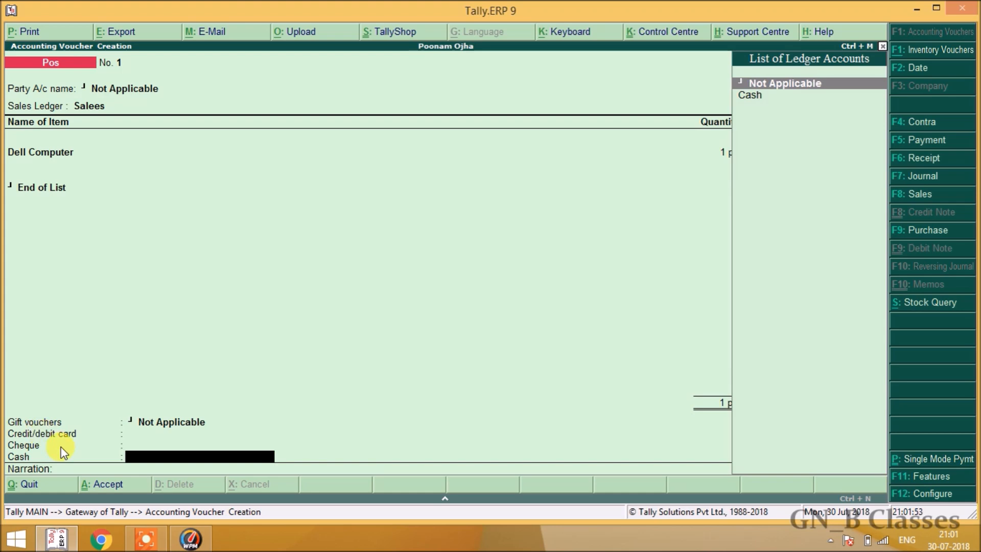
key("ctrl+p")
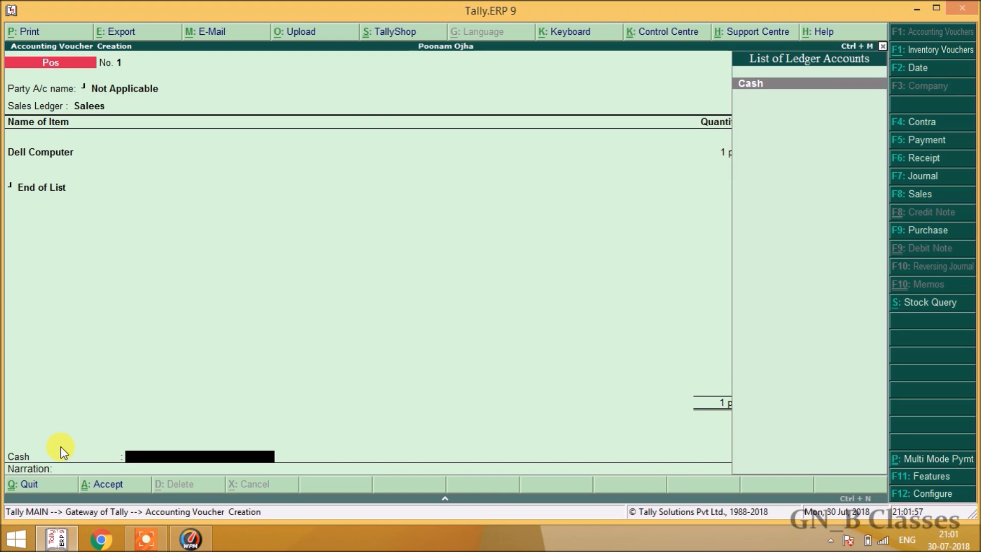
key("Return")
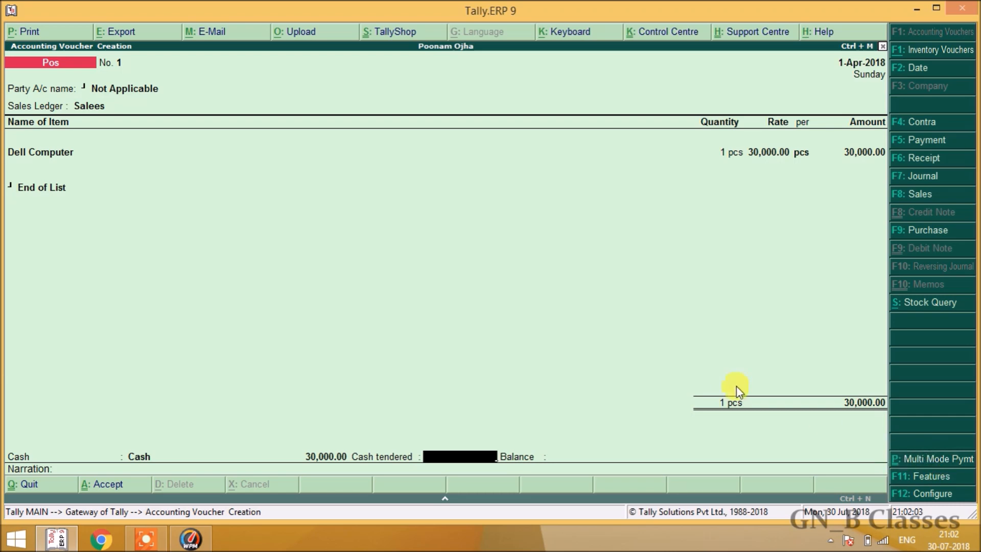
key("ctrl+p")
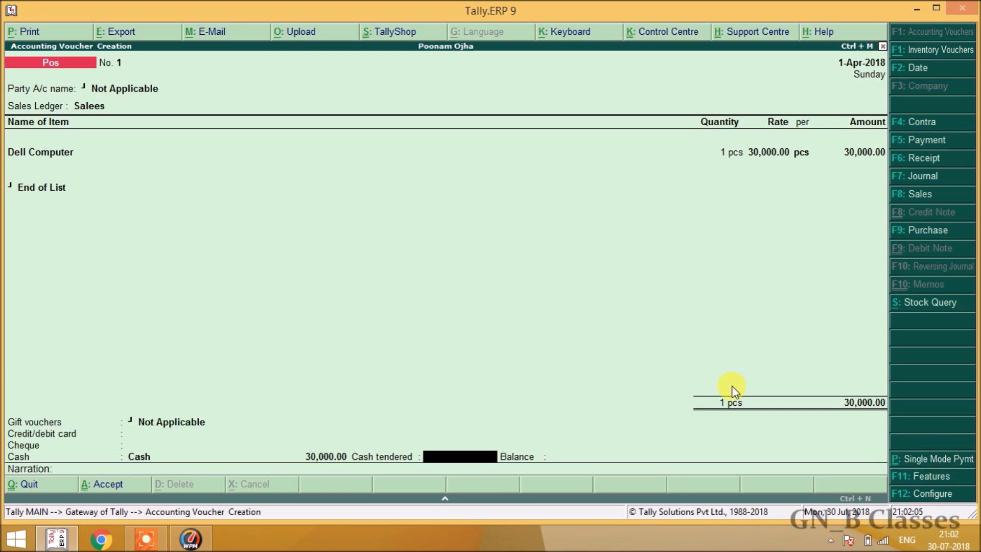
key("ctrl+p")
key("ctrl+p")
key("ctrl+p")
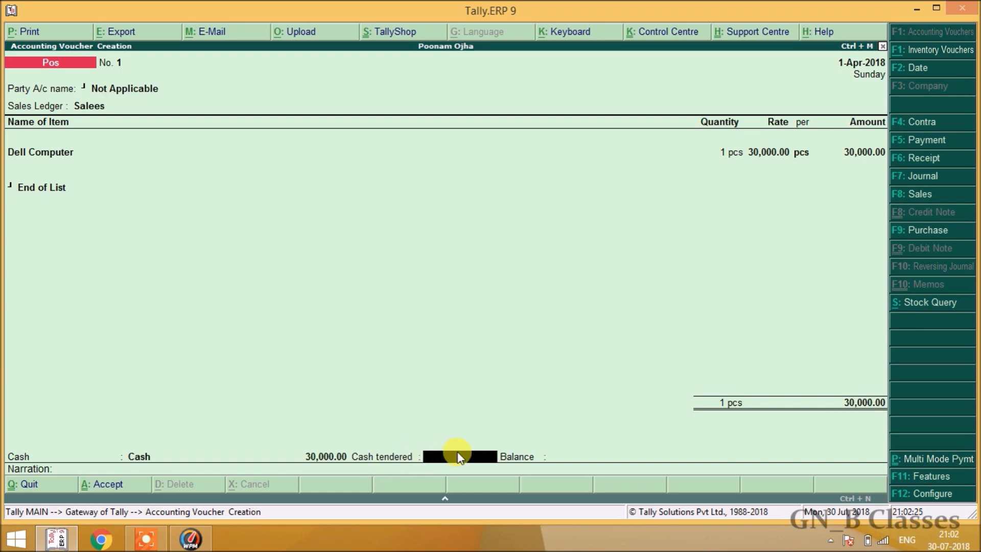
Enter 31,000 as cash tendered against the 30,000.00 Cash line, giving a 1,000.00 balance.
type("30000")
key("BackSpace")
type("0")
key("Return")
key("BackSpace")
type("31,000")
key("Return")
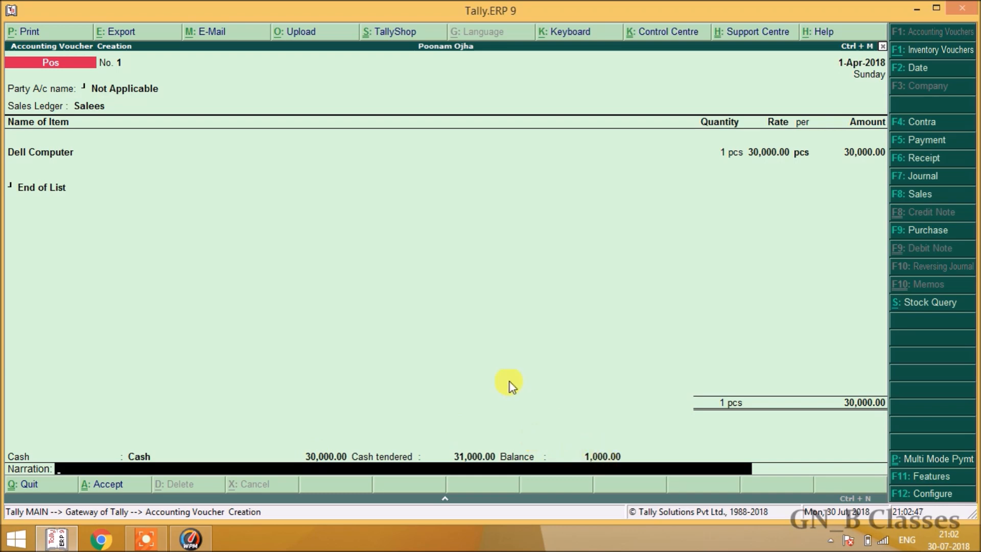
Step back and turn on multi-mode payment rows for gift voucher, card and cheque.
key("BackSpace")
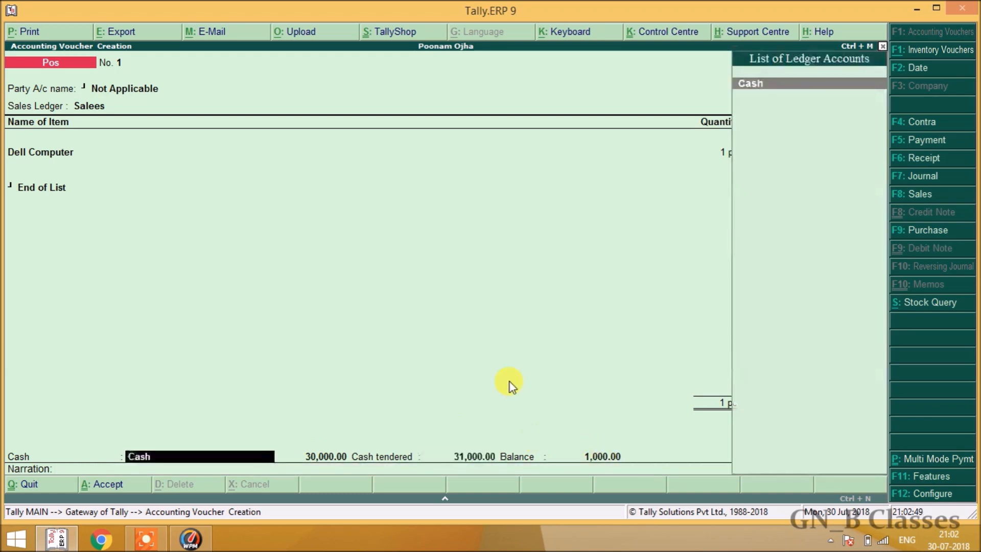
key("BackSpace")
key("ctrl+p")
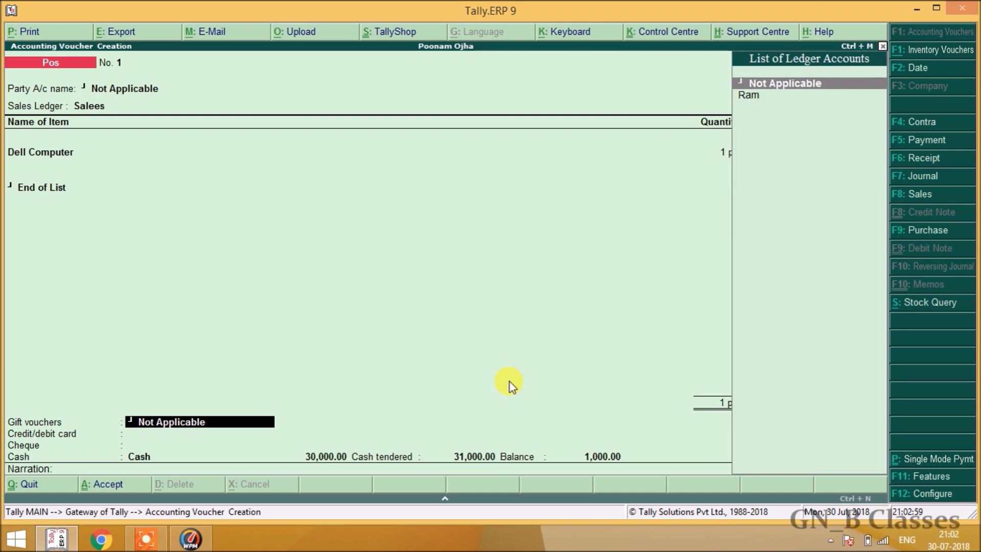
key("Down")
key("Up")
Create a 'Gift Voucher' ledger under Sundry Debtors with Alt+C and save it.
key("alt+c")
type("G")
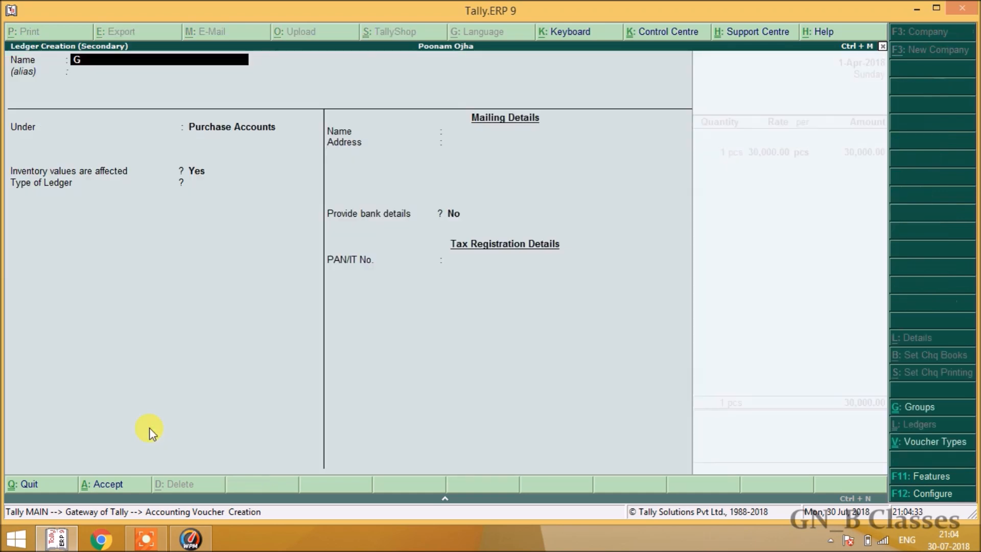
type("ift Vo")
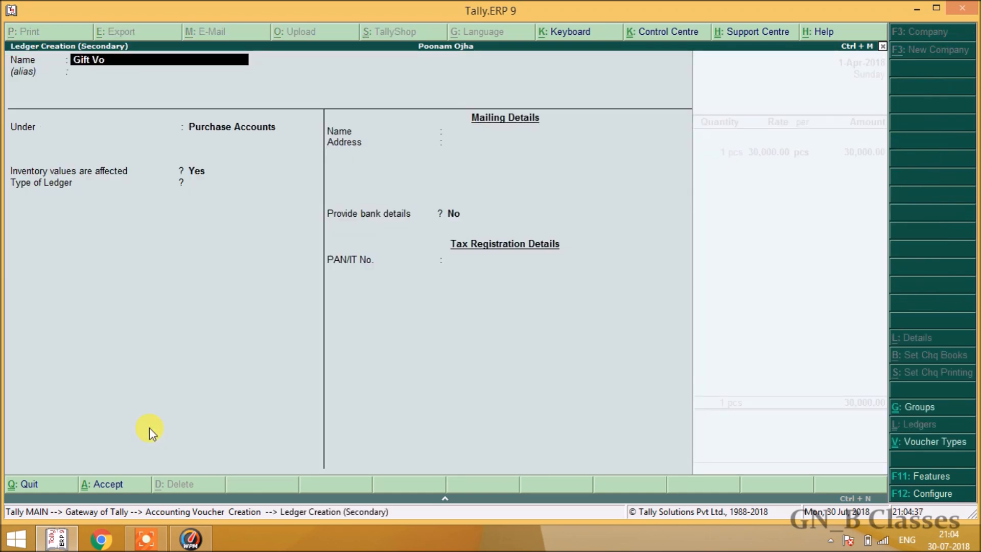
type("ucher")
key("Return")
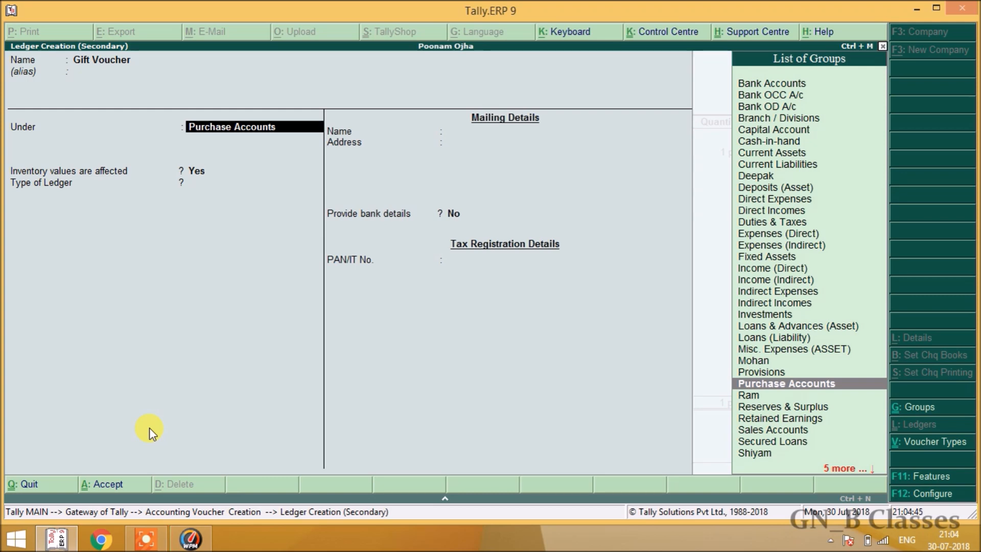
type("Sun")
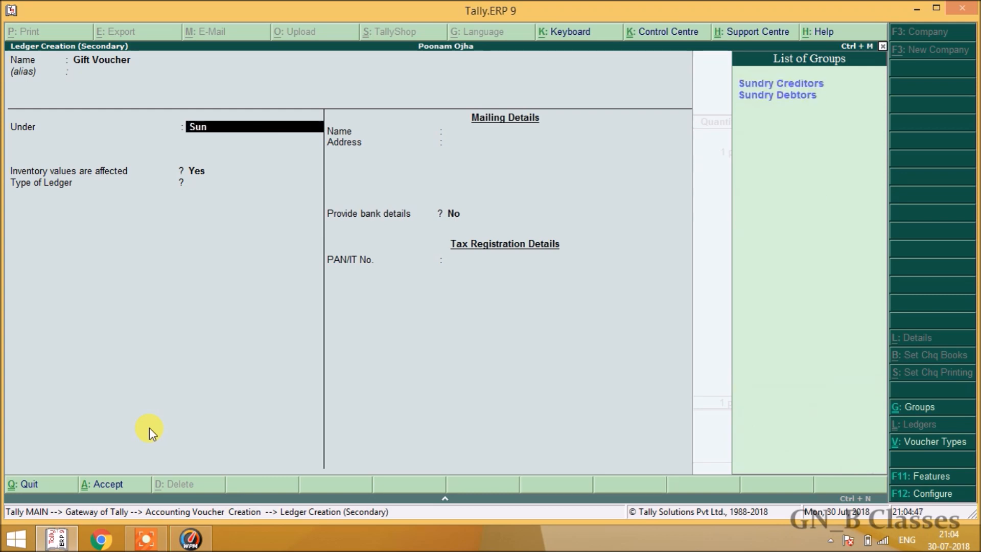
key("Down")
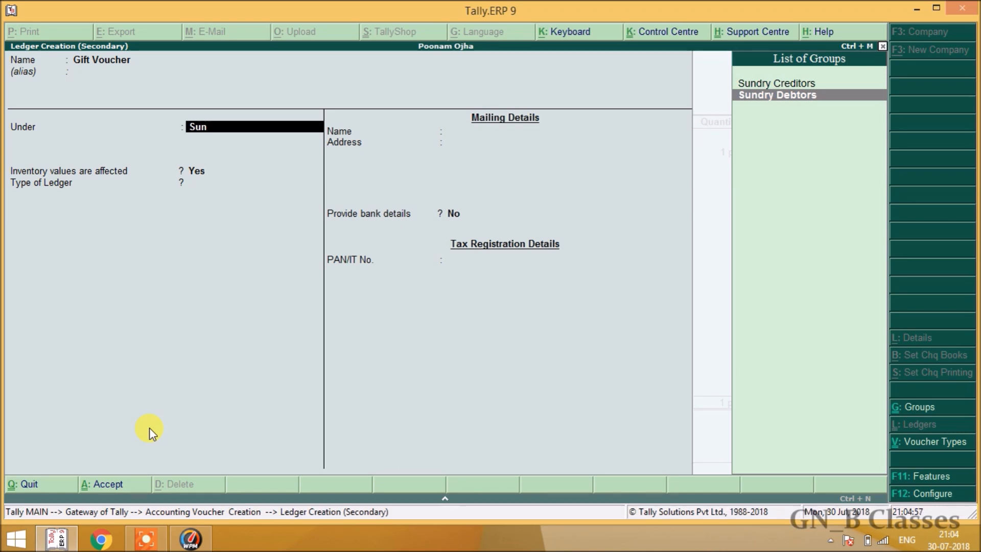
key("Return")
key("Return")
key("Return")
key("Return")
key("Return")
key("Return")
key("Return")
key("Return")
key("Return")
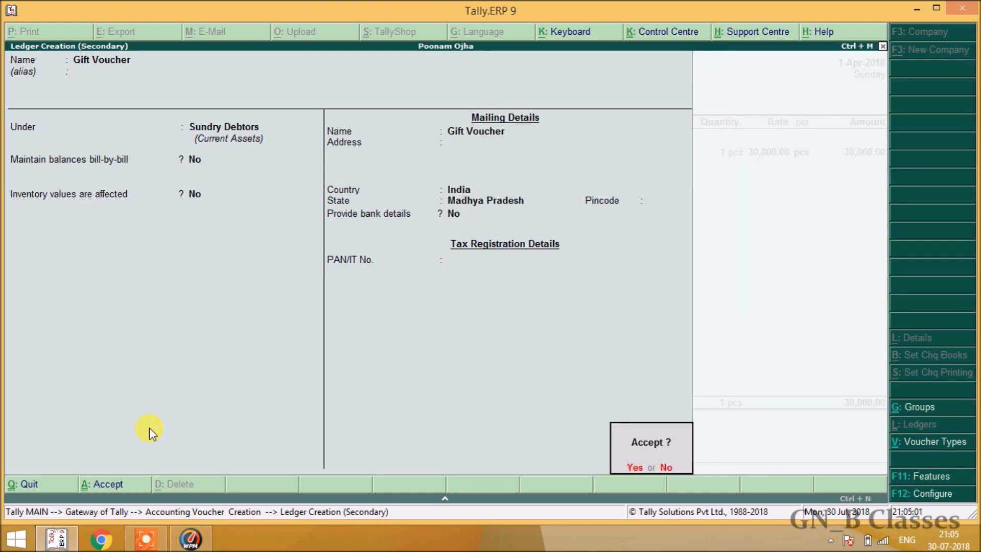
key("Return")
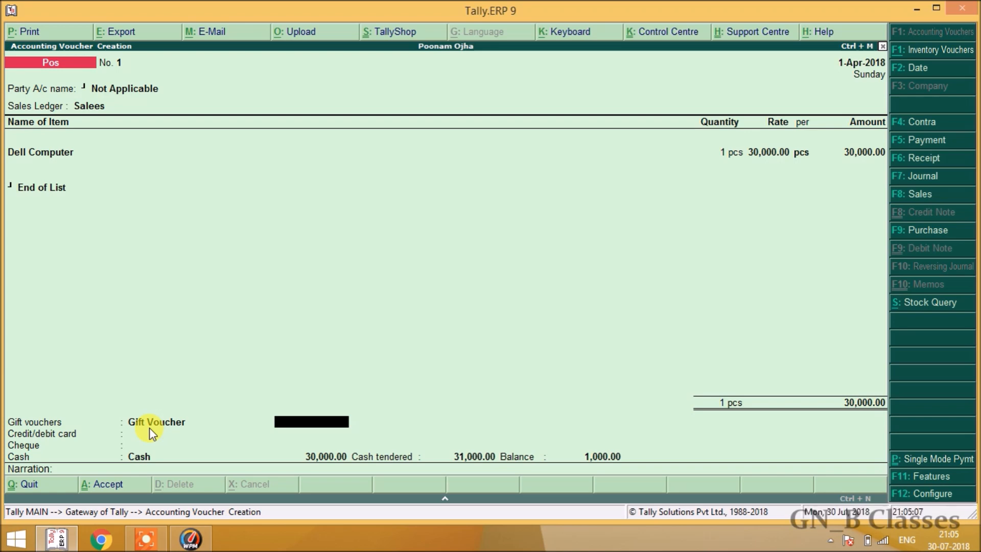
Enter 623 as the gift voucher amount, reducing Cash to 29,377.00.
type("623")
key("Return")
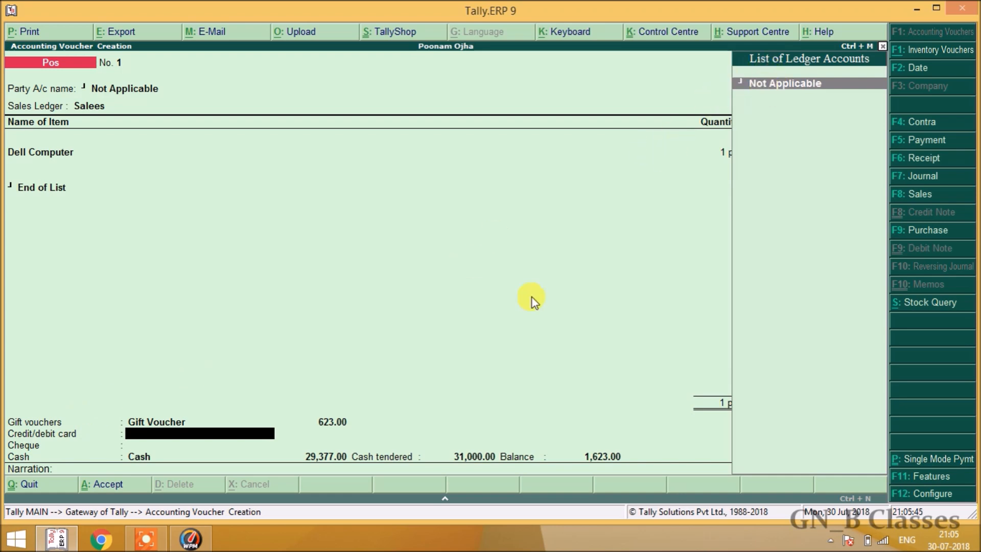
Create an 'Sbi' ledger under Bank Accounts, state Madhya Pradesh, as the card ledger.
key("alt+c")
type("S")
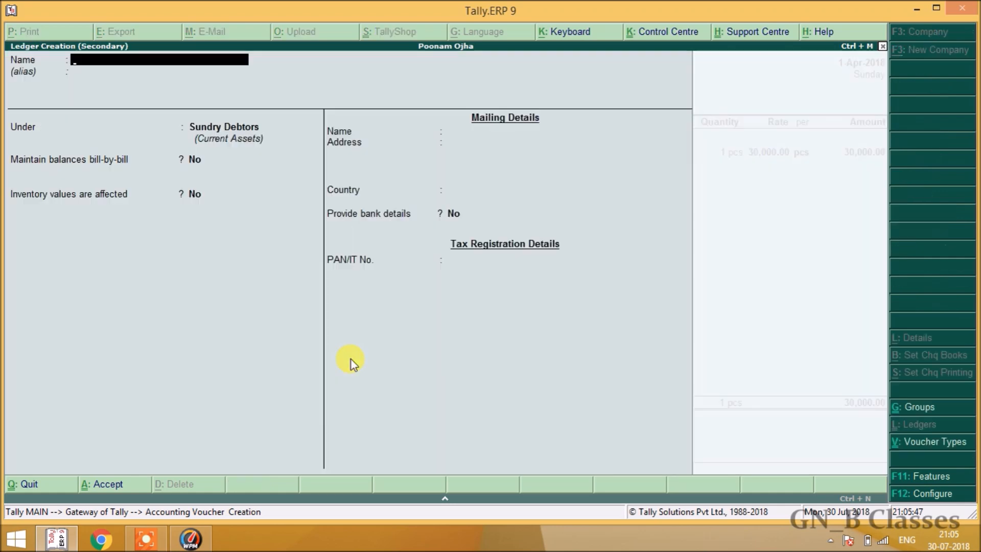
type("bi")
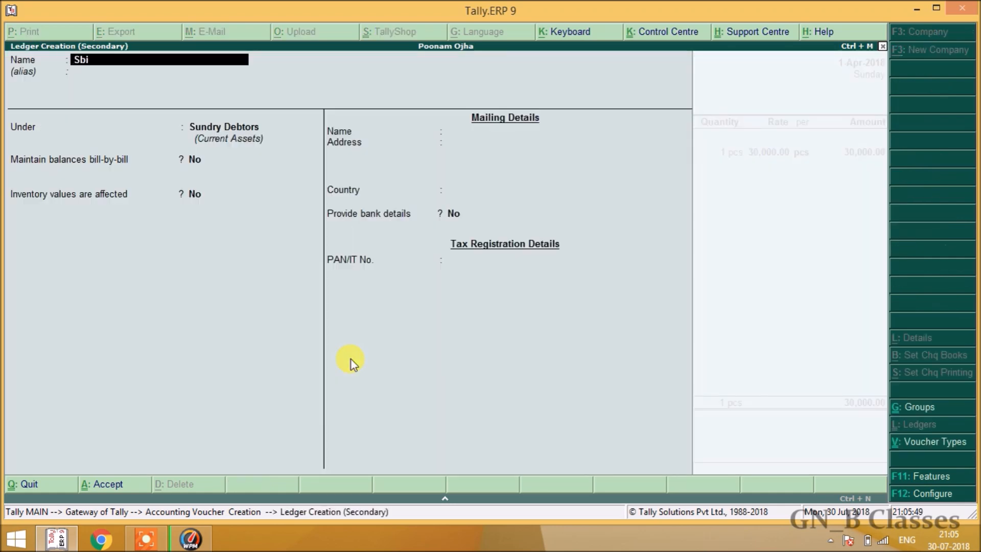
key("Return")
key("Return")
type("Ba")
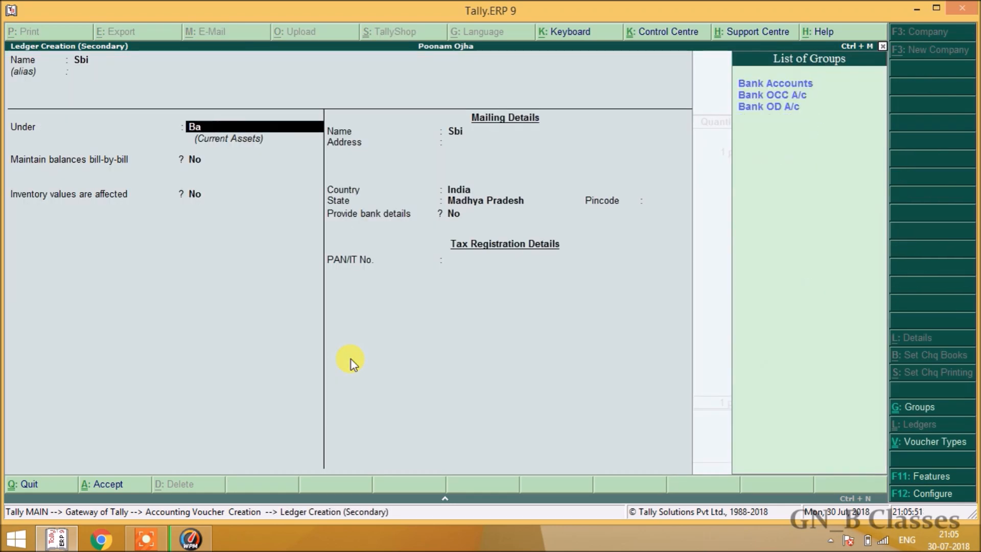
key("Return")
key("Return")
key("Return")
key("Return")
key("Return")
key("Return")
key("Return")
key("Return")
key("Return")
key("Return")
key("Return")
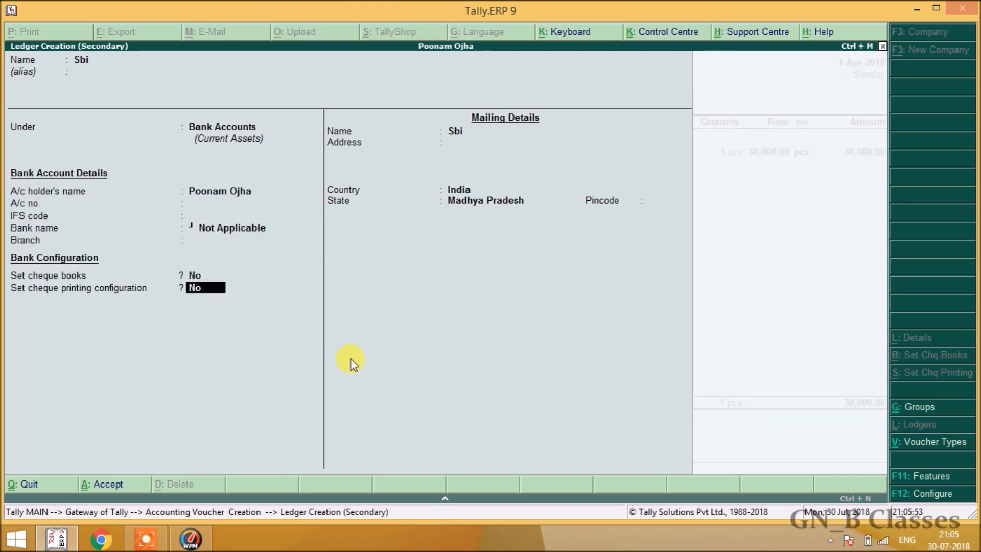
key("Return")
key("Return")
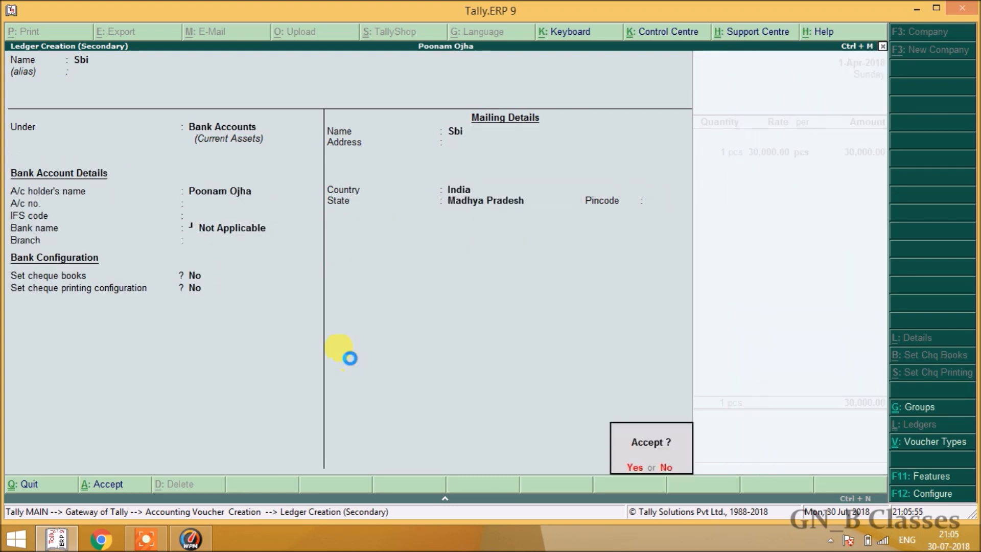
key("Return")
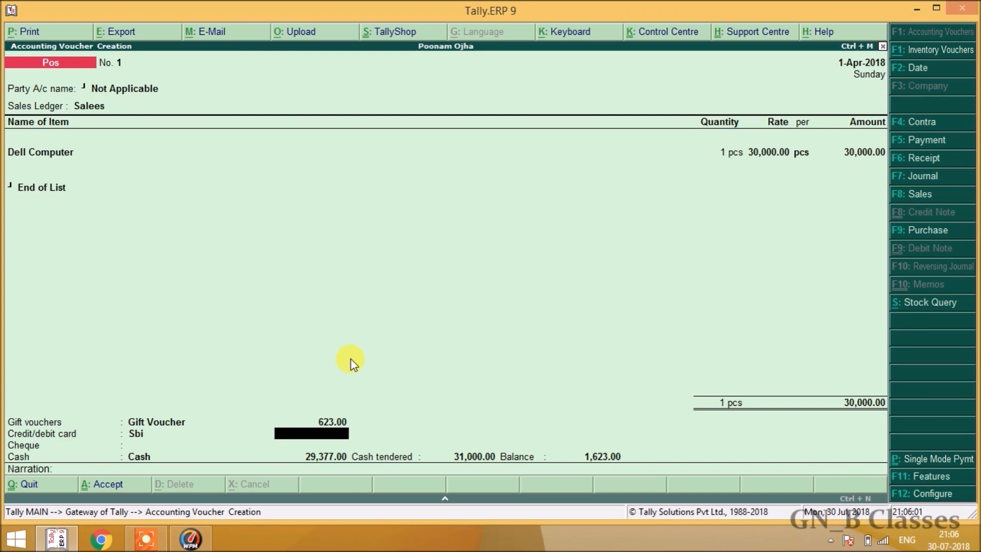
Charge 20,000 to the Sbi card with its card number, leaving Cash at 9,377.00.
type("29,")
type("377")
key("Return")
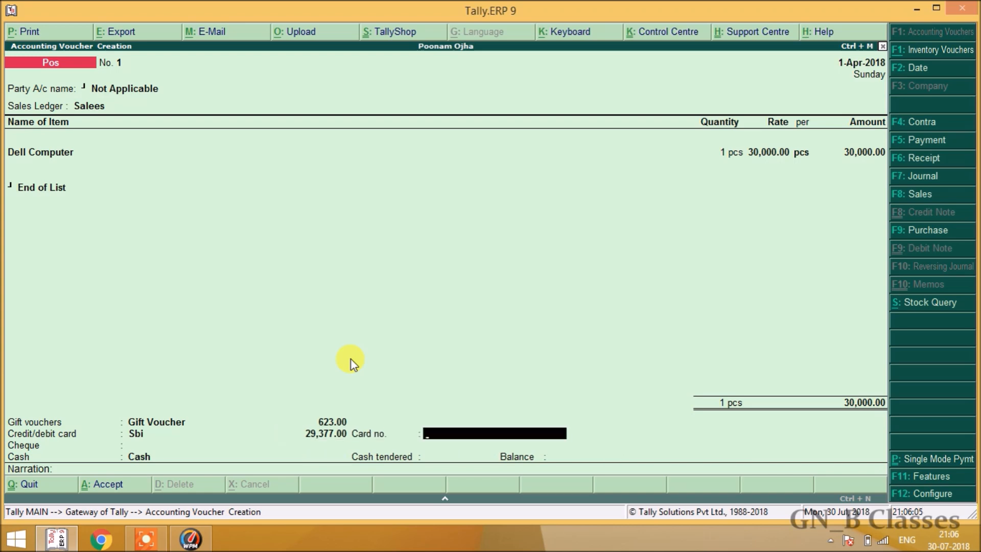
key("Return")
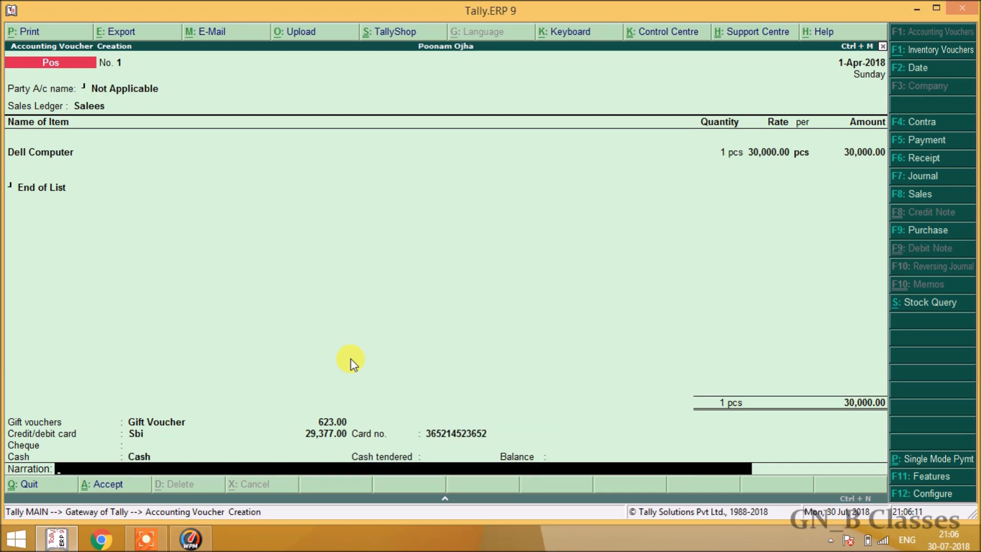
key("BackSpace")
key("BackSpace")
type("20000")
key("Return")
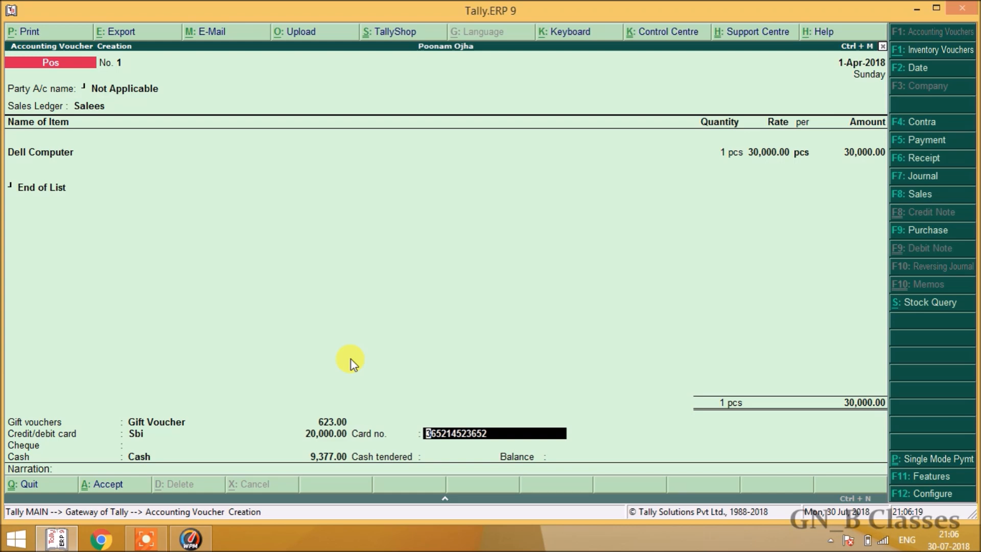
key("Return")
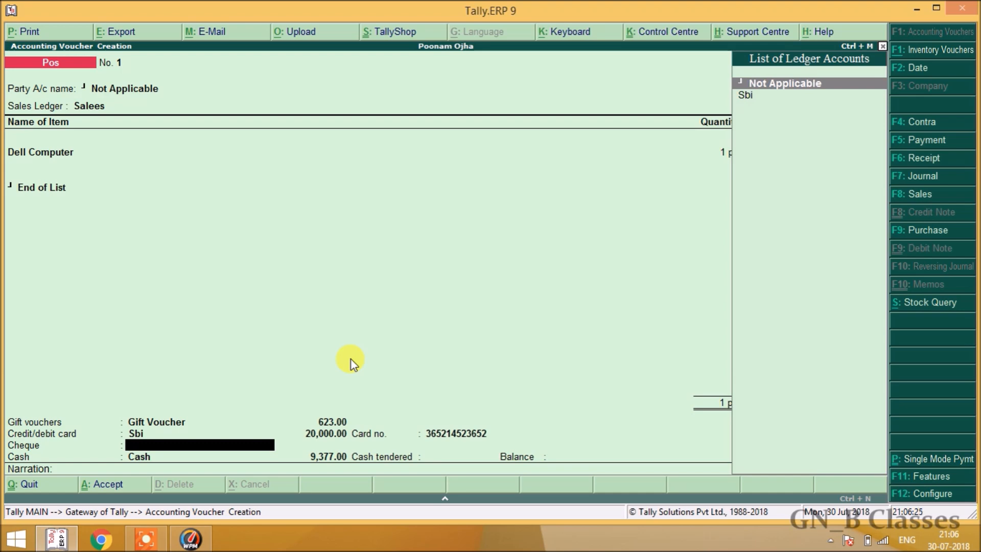
Record a 5,000 Sbi cheque drawn on bank Boi with its cheque number.
key("Down")
key("Return")
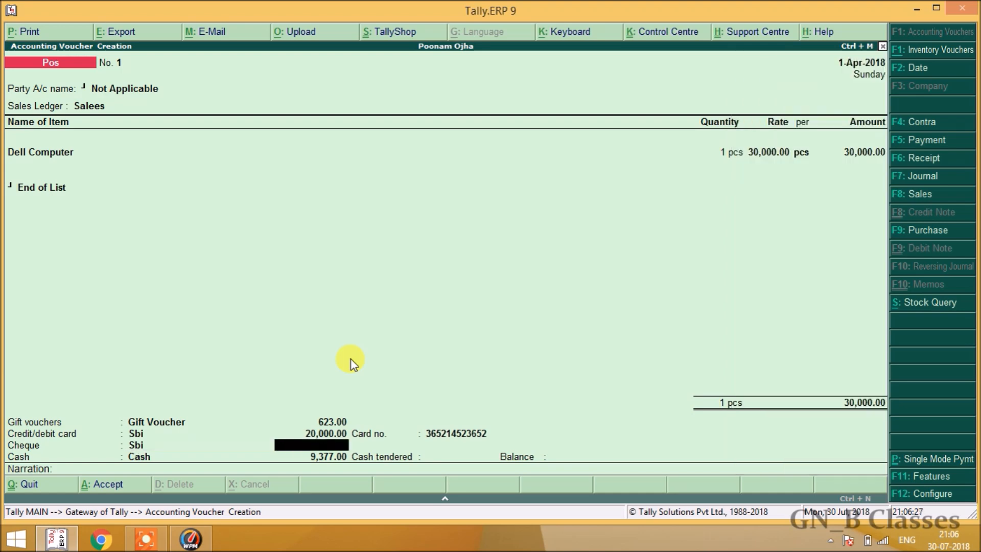
type("5000")
key("Return")
type("Boi")
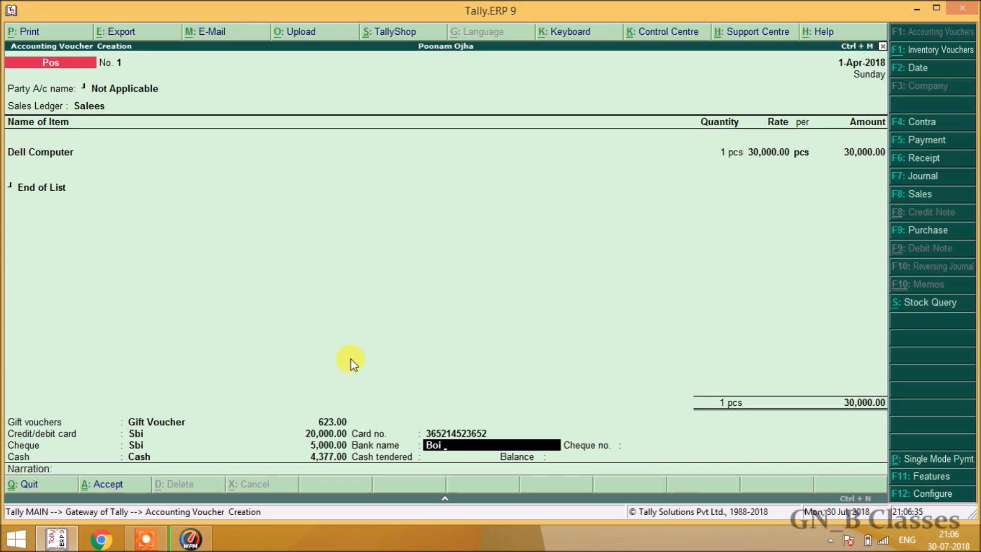
key("Return")
type("214536")
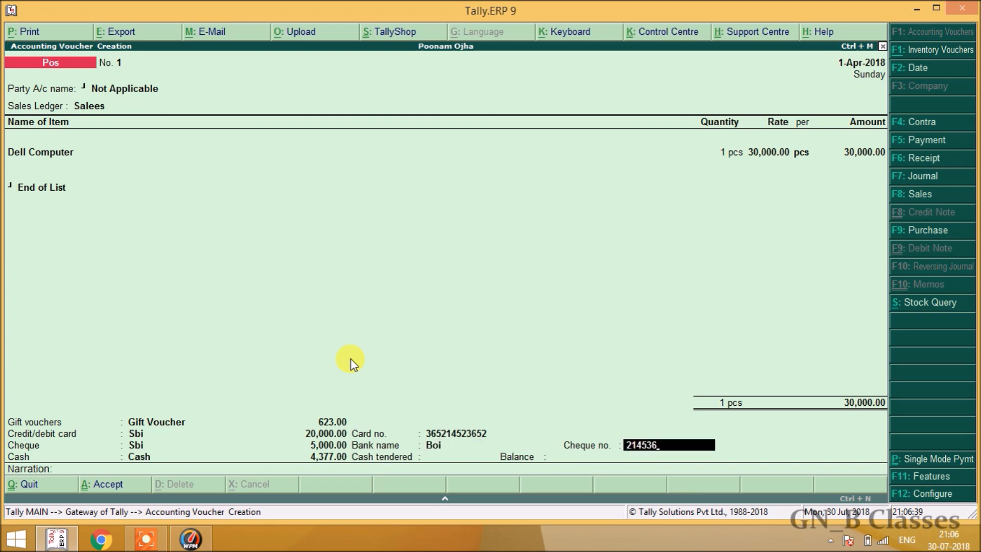
key("Return")
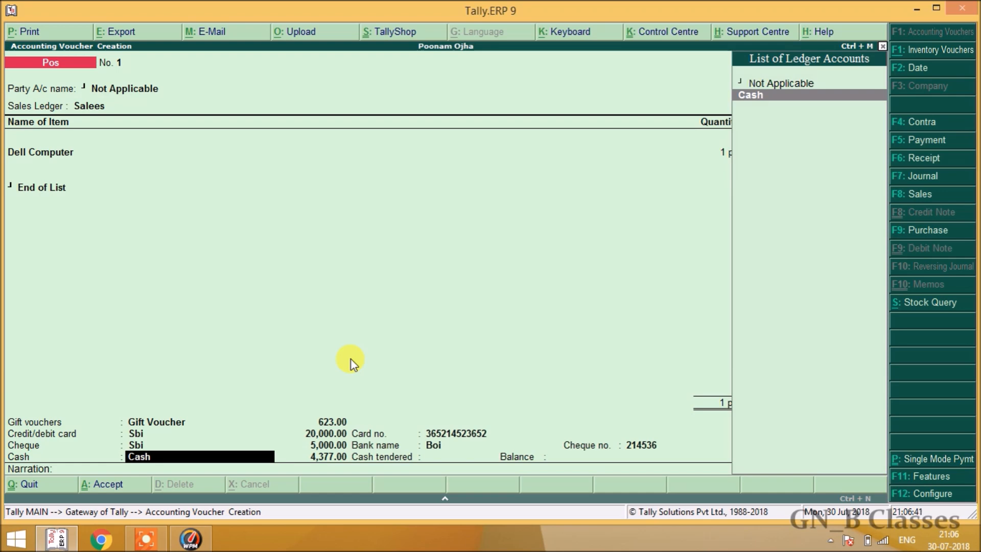
Keep Cash as the cash ledger and enter 5000 as cash tendered.
key("Return")
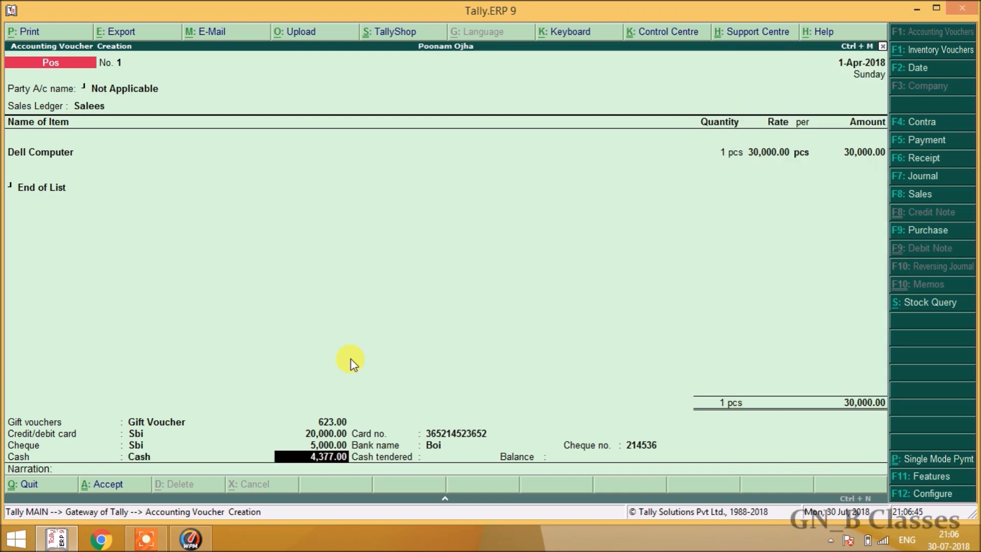
key("Return")
type("5000")
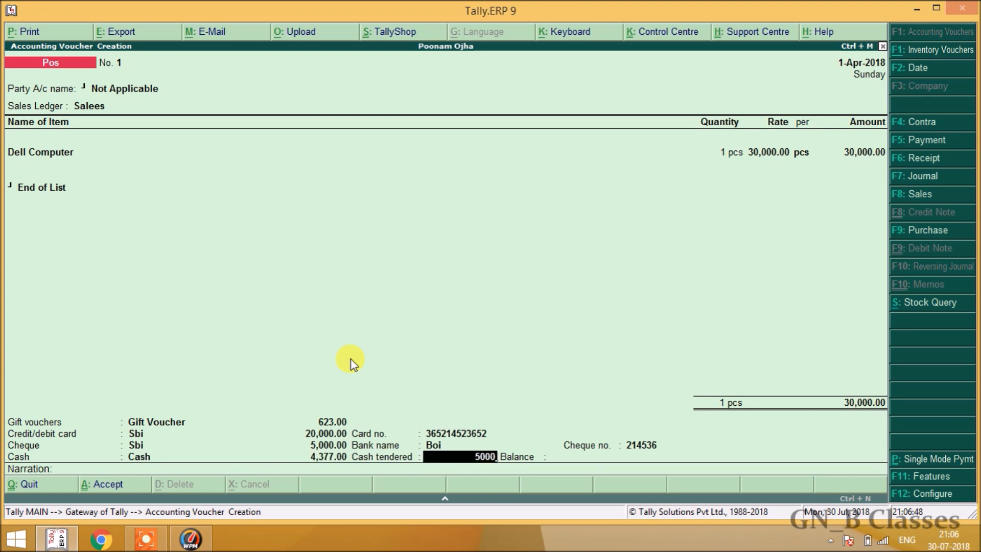
Accept 5,000.00 cash tendered, leaving a 623.00 balance to return.
key("Return")
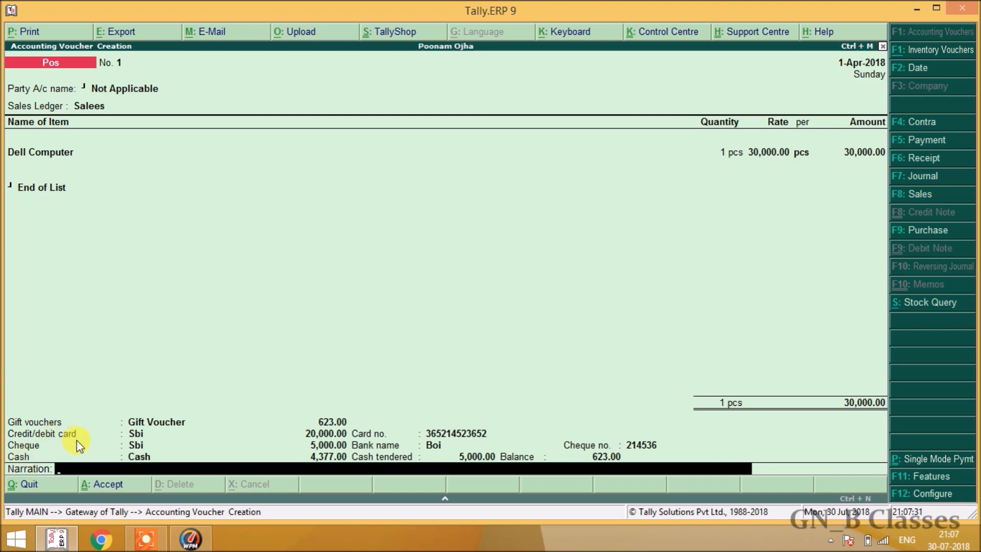
Save the Pos voucher and confirm printing it as a bill.
key("Return")
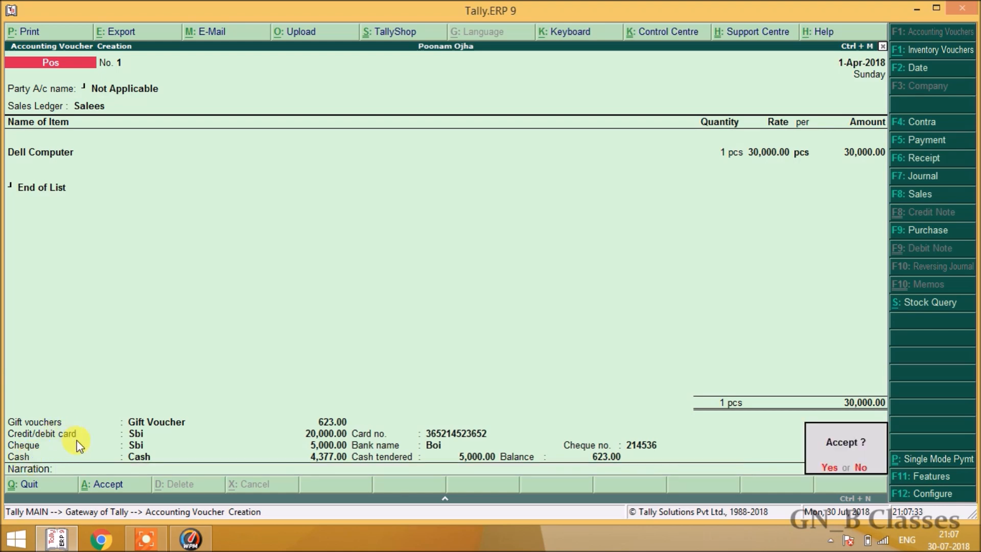
key("Return")
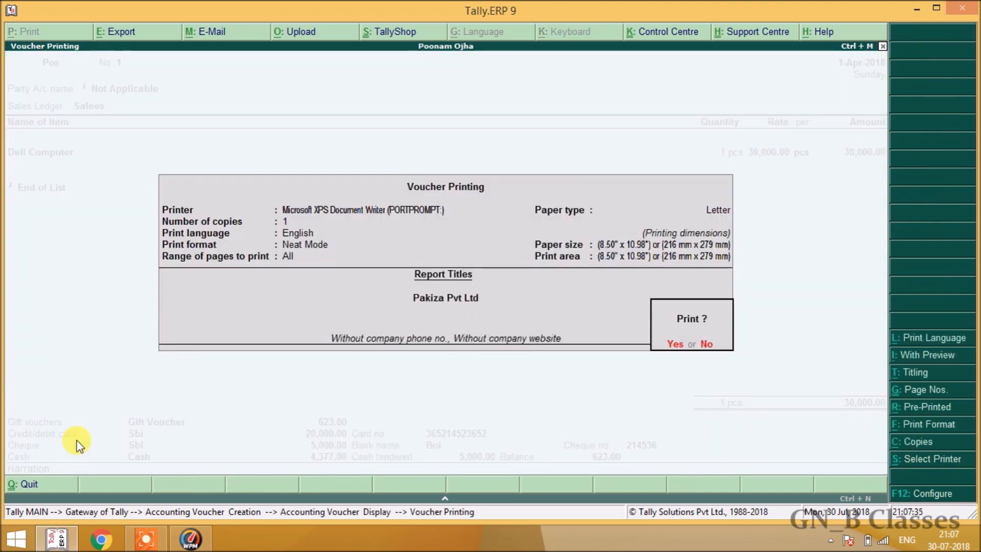
key("Return")
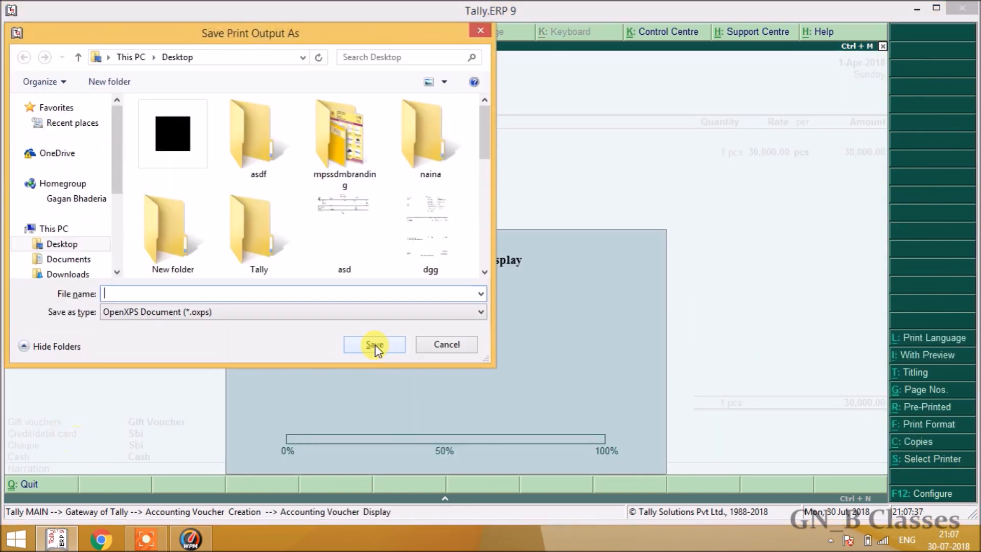
Save the printed bill as XPS file '0' on the Desktop and minimize Tally.
left_click(118, 221)
left_click(120, 164)
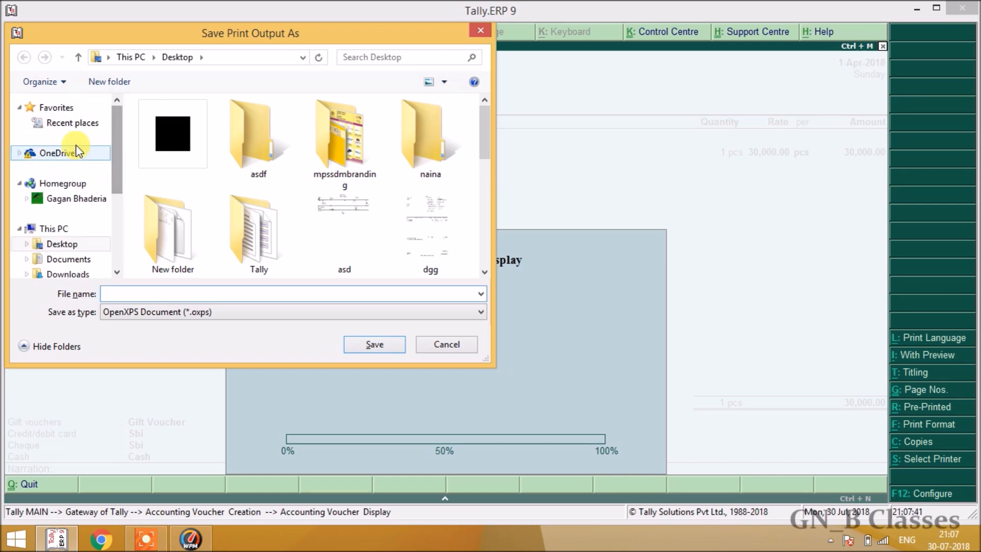
left_click(71, 245)
left_click(204, 294)
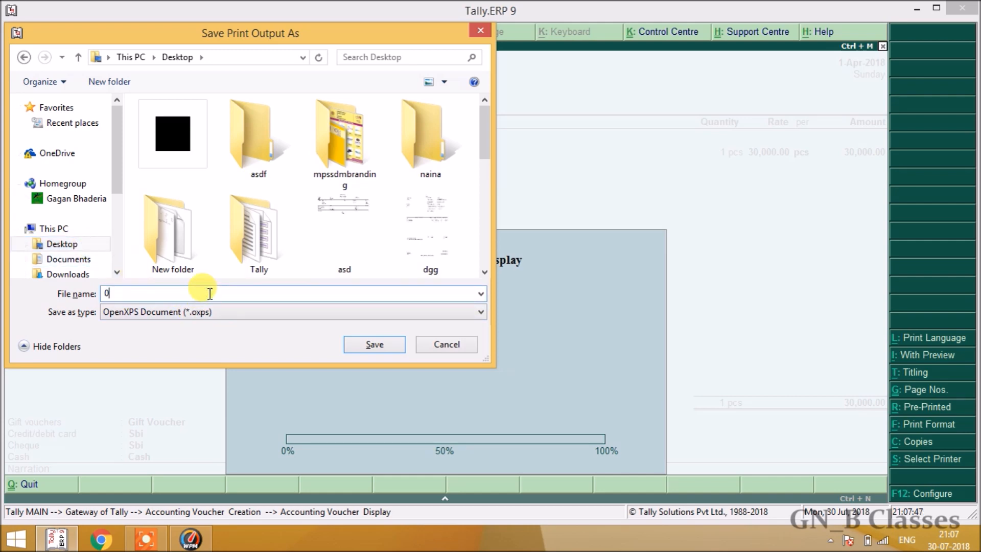
key("Escape")
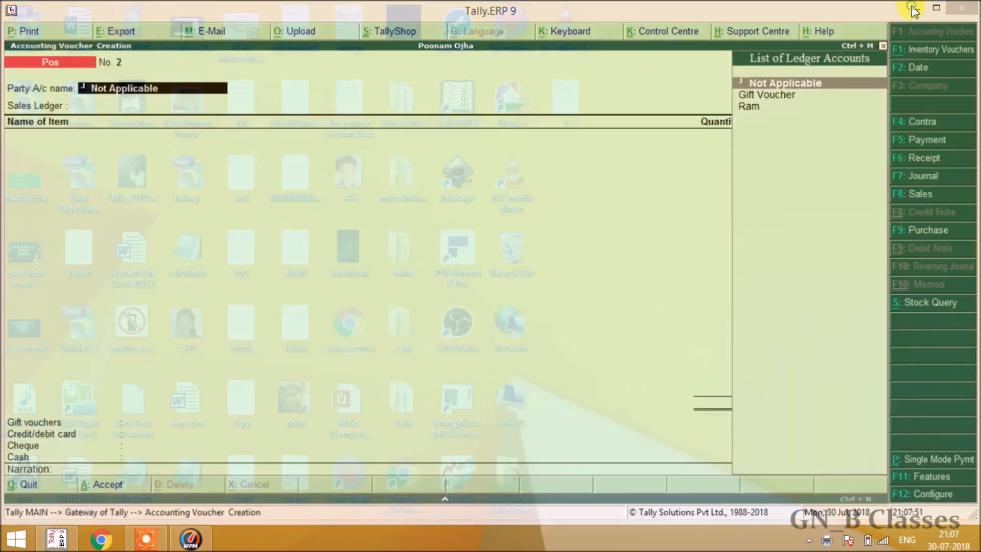
left_click(911, 5)
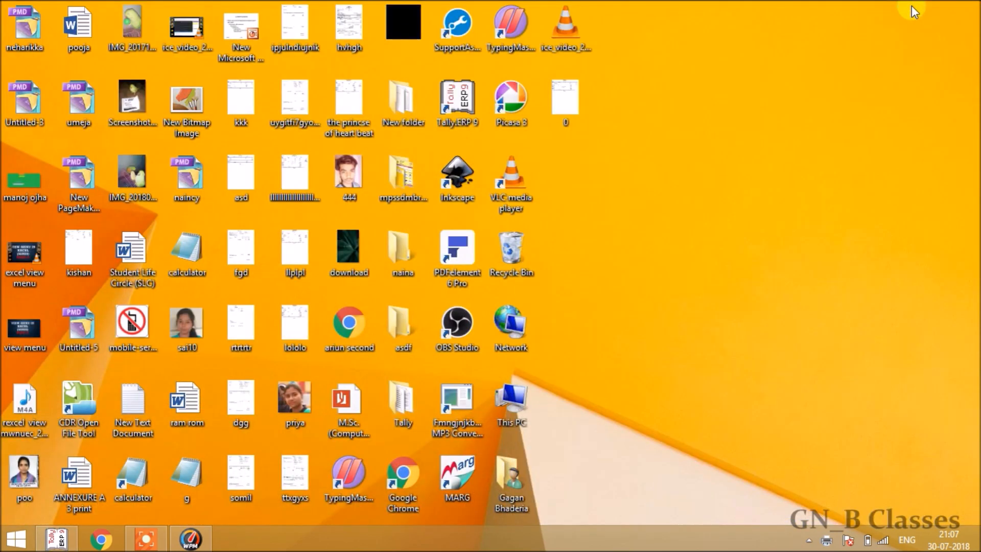
double_click(557, 96)
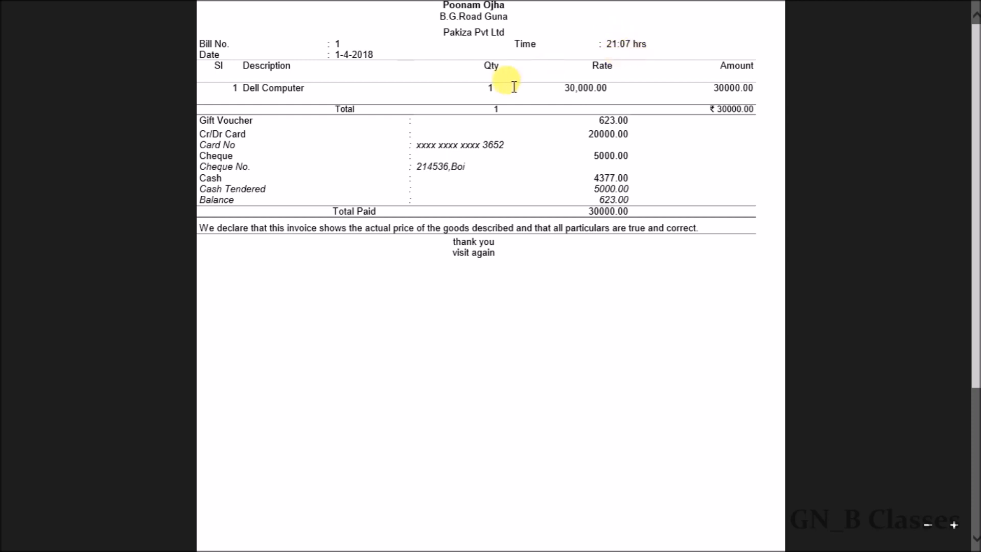
left_click(2, 1)
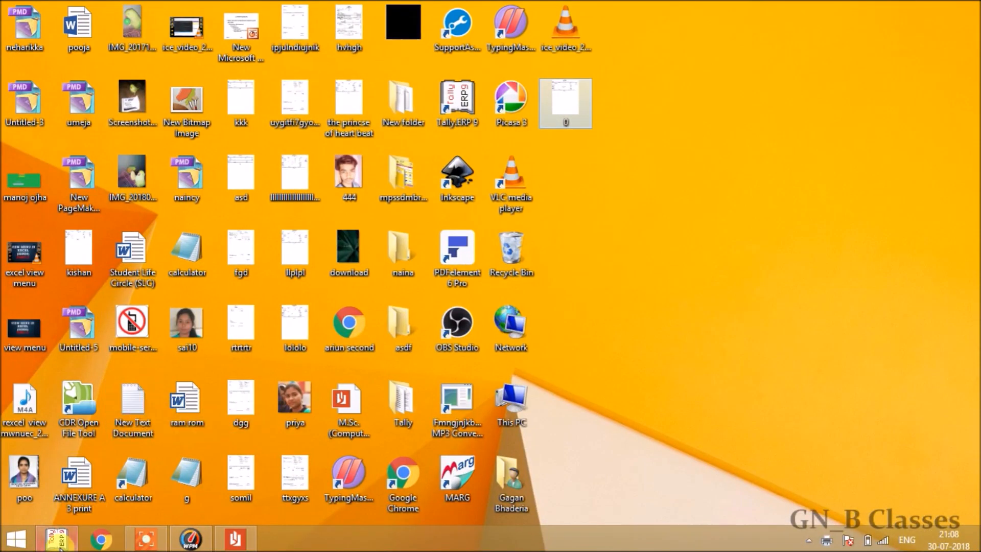
Quit the blank voucher, open the Day Book and reopen Pos voucher 1 for alteration.
left_click(57, 540)
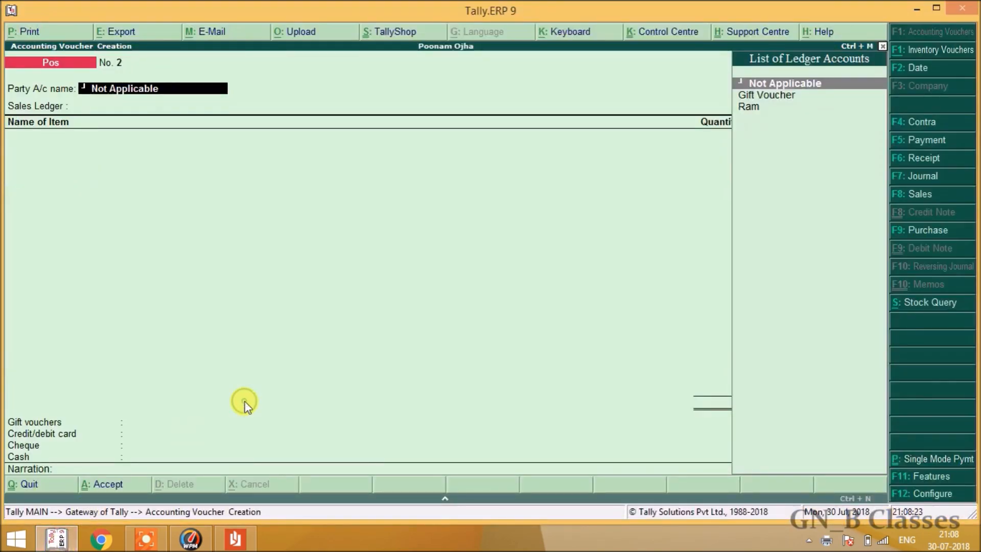
key("Escape")
key("Escape")
key("y")
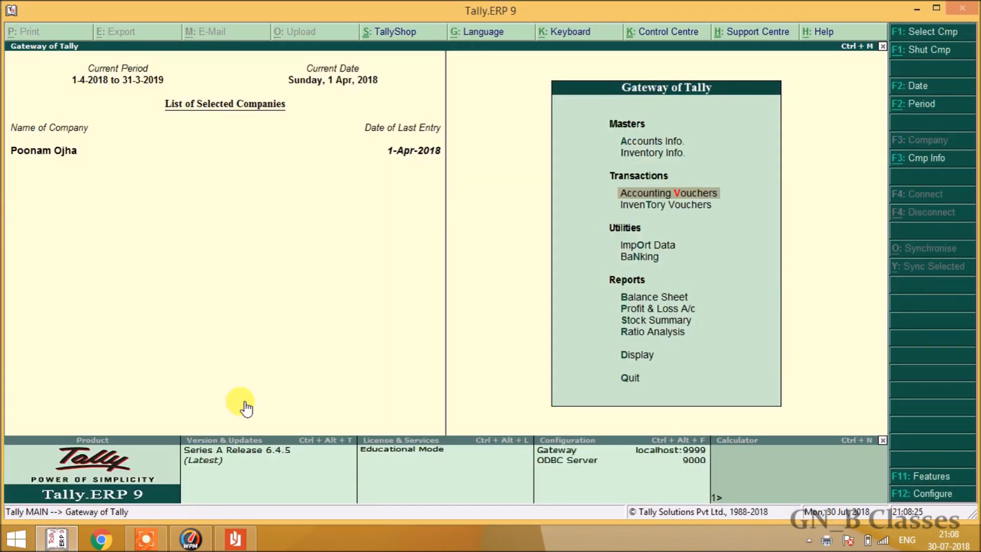
key("d")
key("y")
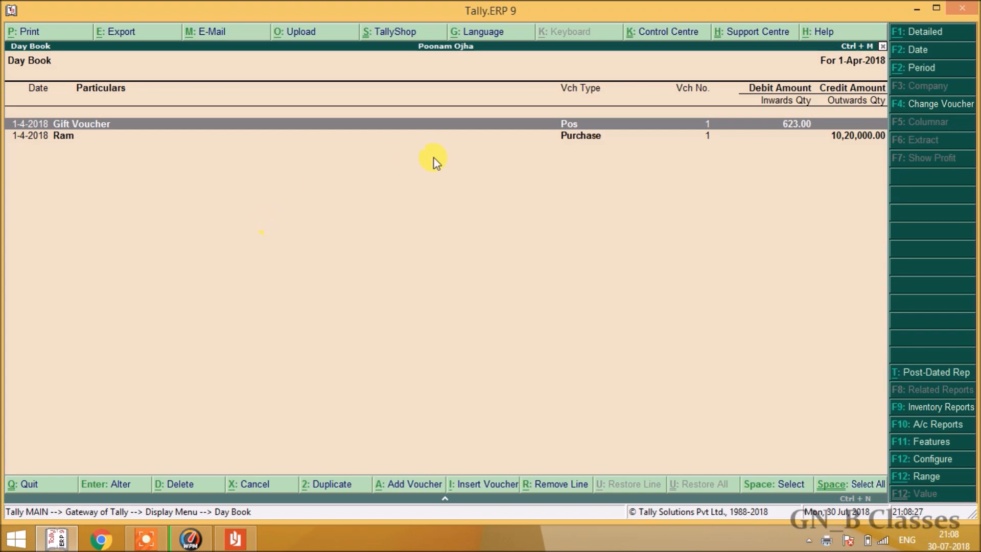
double_click(580, 123)
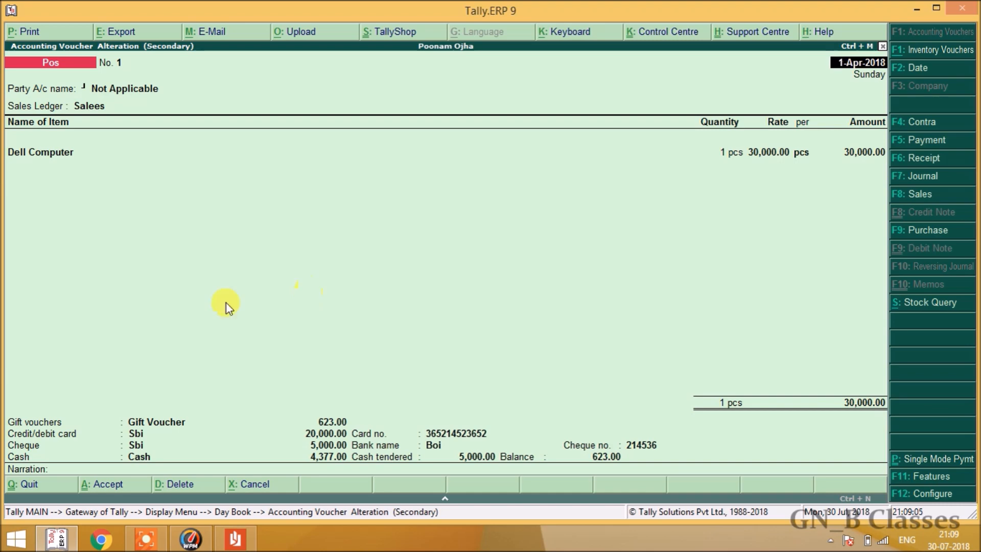
left_click(152, 548)
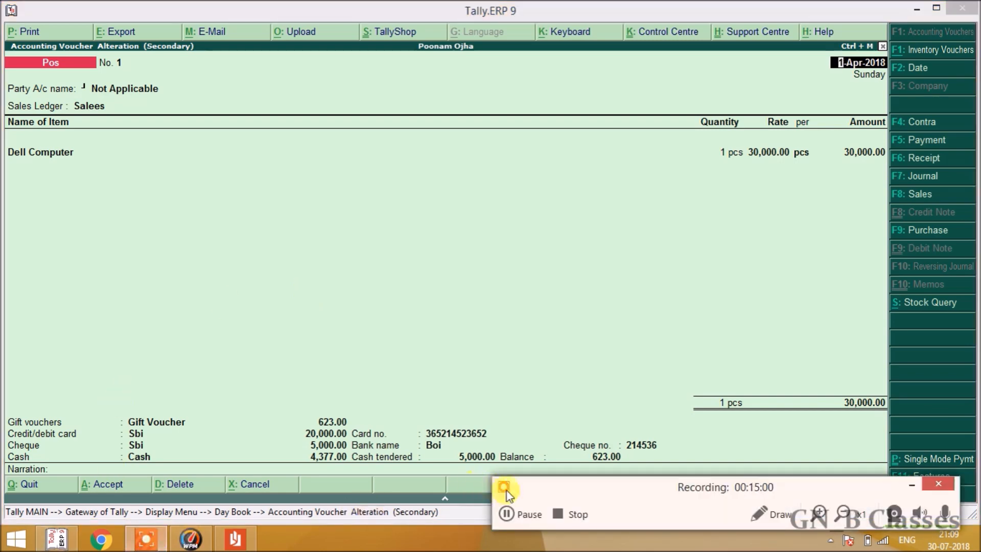